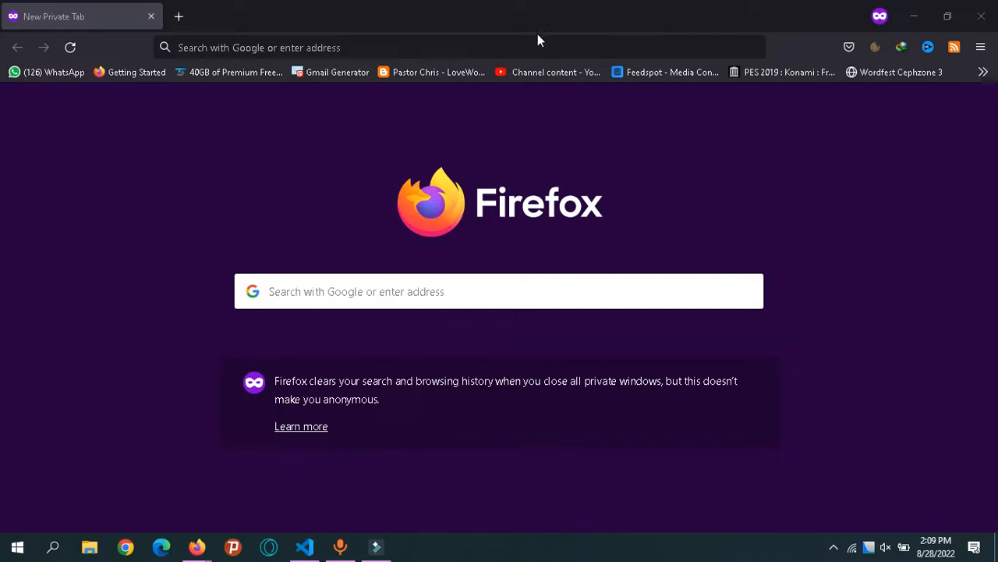
# Load blogger.com in the private Firefox window.
pyautogui.write('blogger.com/')
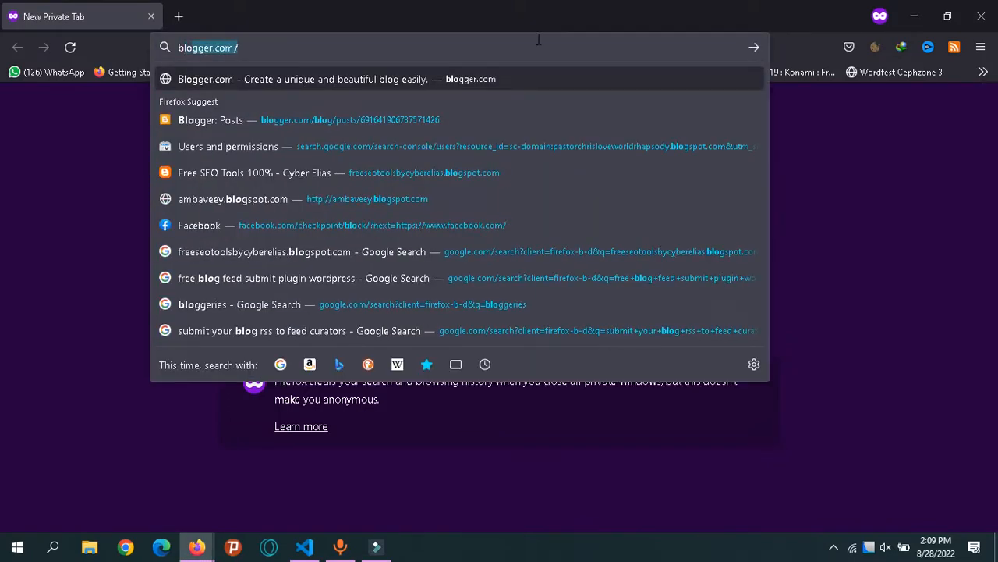
pyautogui.press('Return')
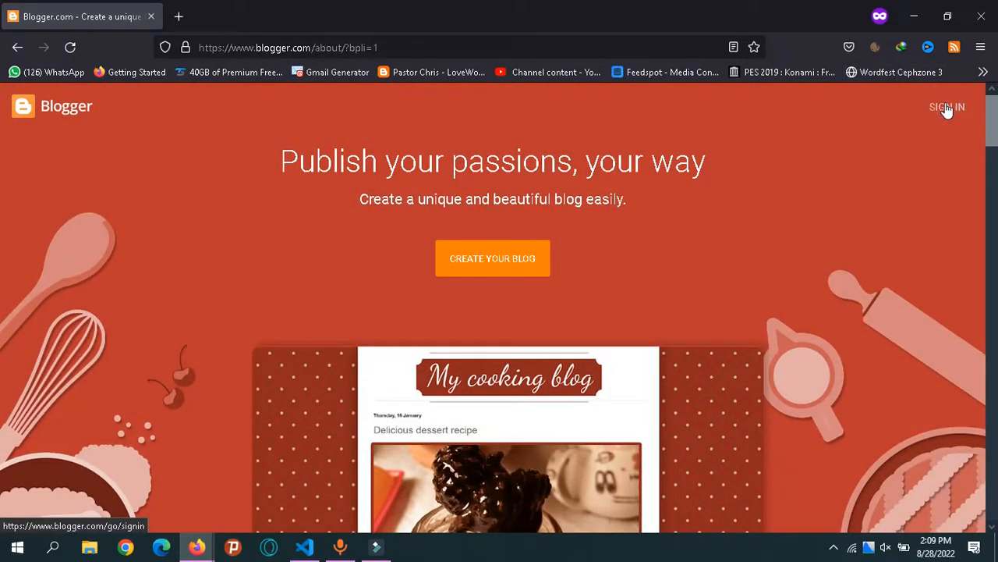
# Start Blogger sign-in and submit a suggested saved Google account e-mail.
pyautogui.click(947, 110)
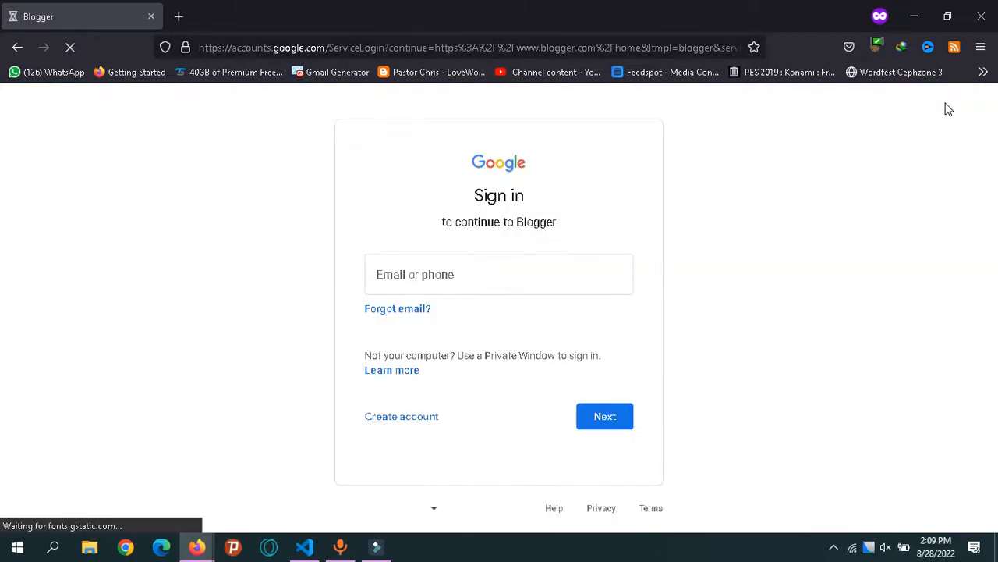
pyautogui.click(451, 283)
pyautogui.write('lor')
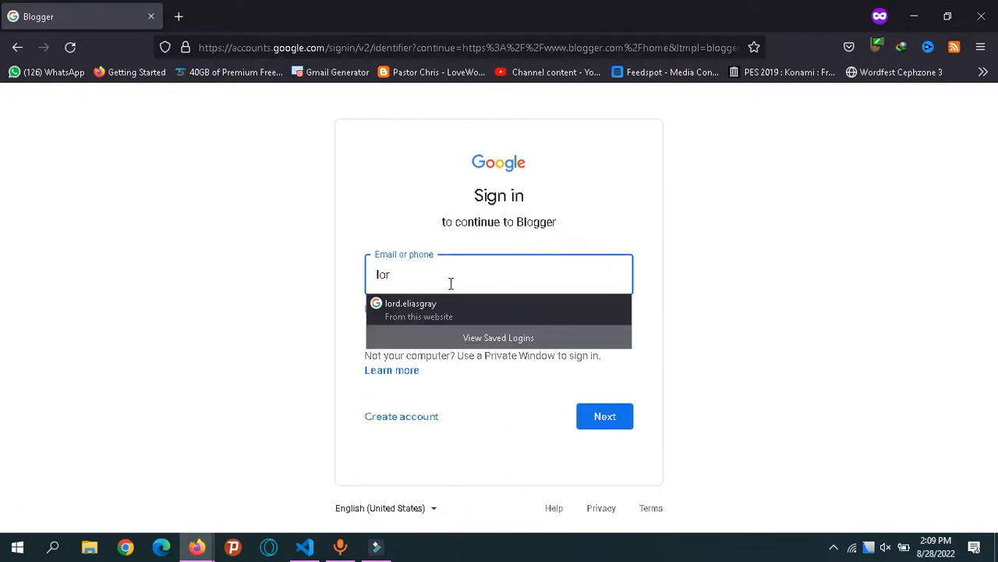
pyautogui.press('Down')
pyautogui.press('Return')
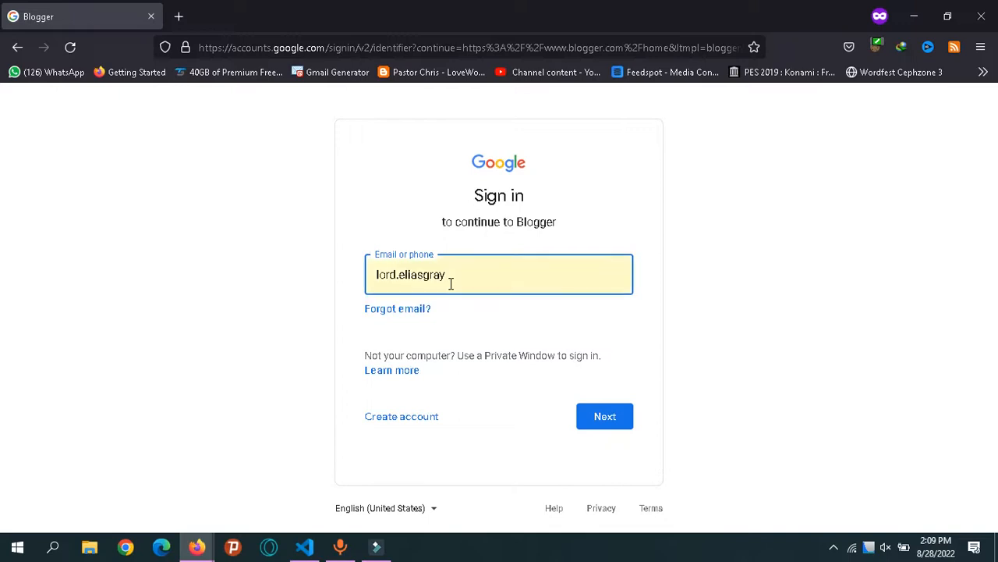
pyautogui.press('Return')
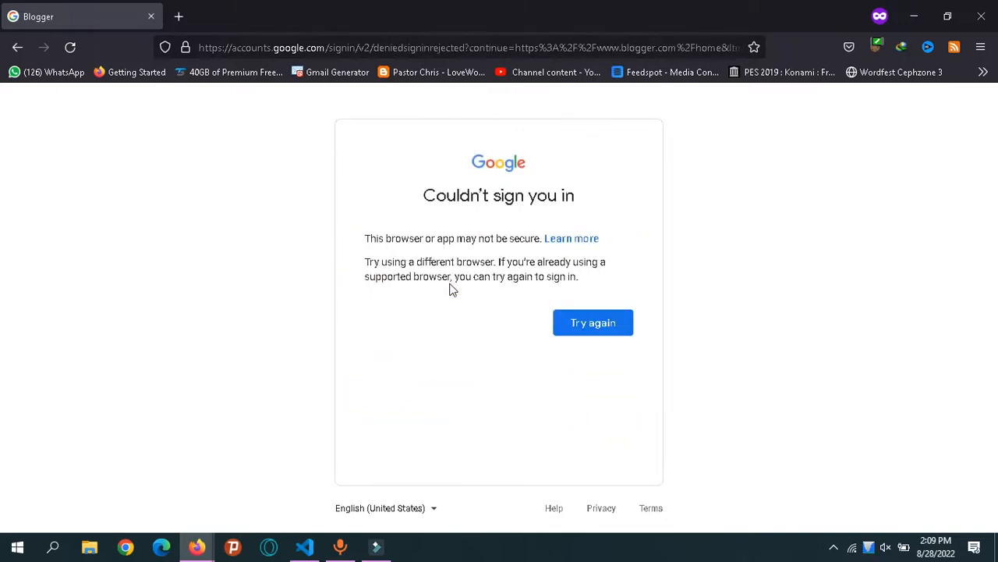
# Retry with a different saved account and submit its password to reach the dashboard.
pyautogui.click(572, 324)
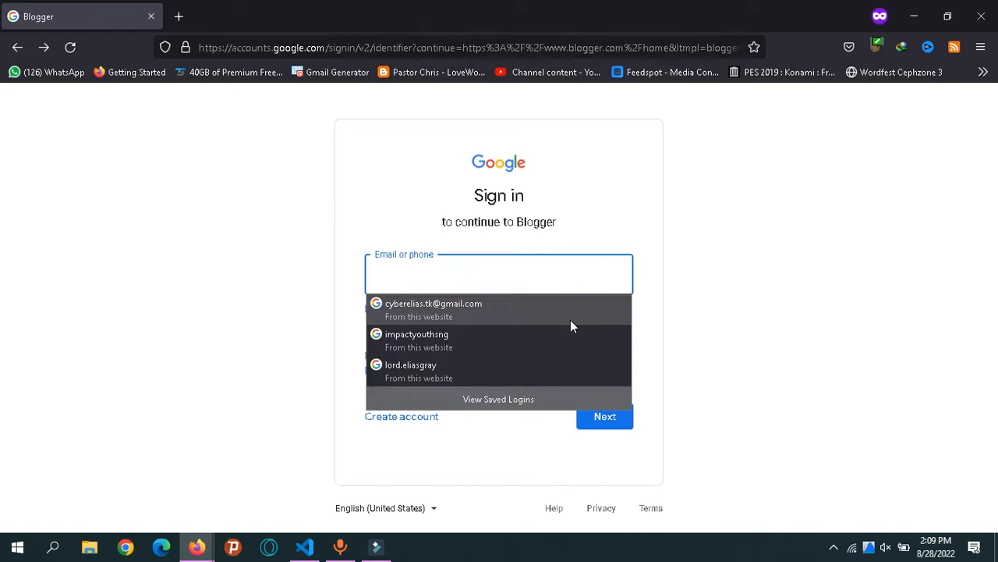
pyautogui.click(503, 351)
pyautogui.click(586, 415)
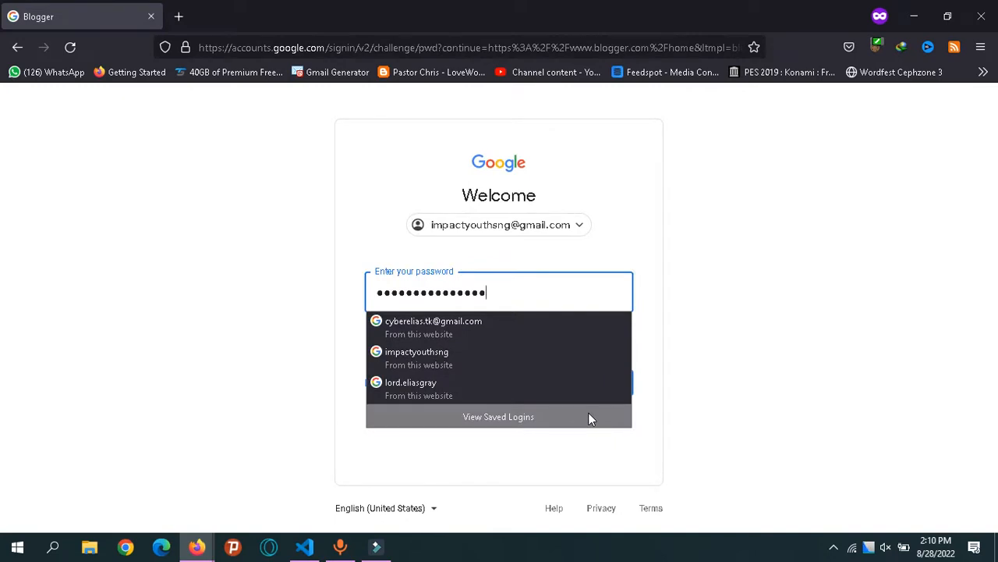
pyautogui.press('Return')
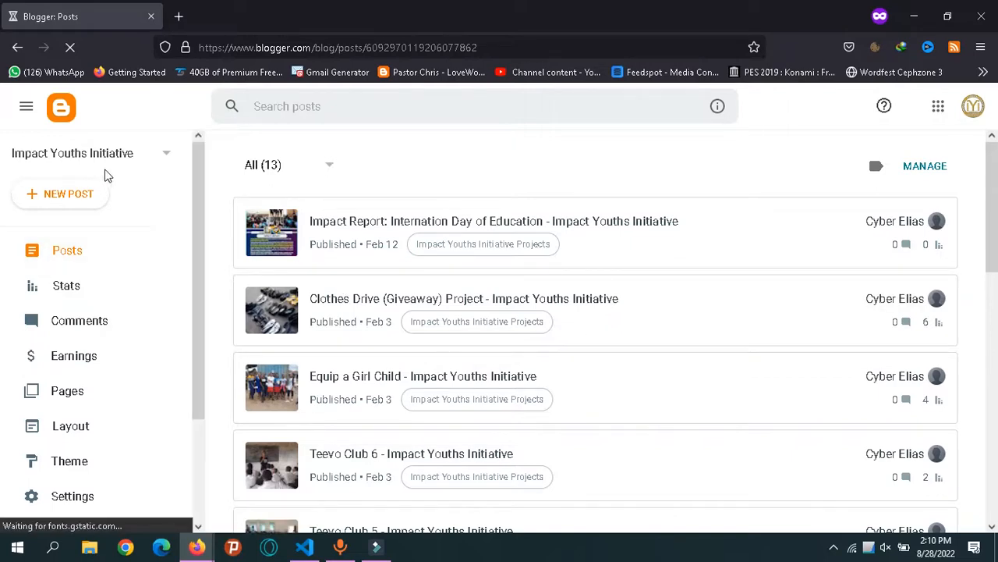
# Choose New Blog from the blog selector list at top-left.
pyautogui.click(145, 162)
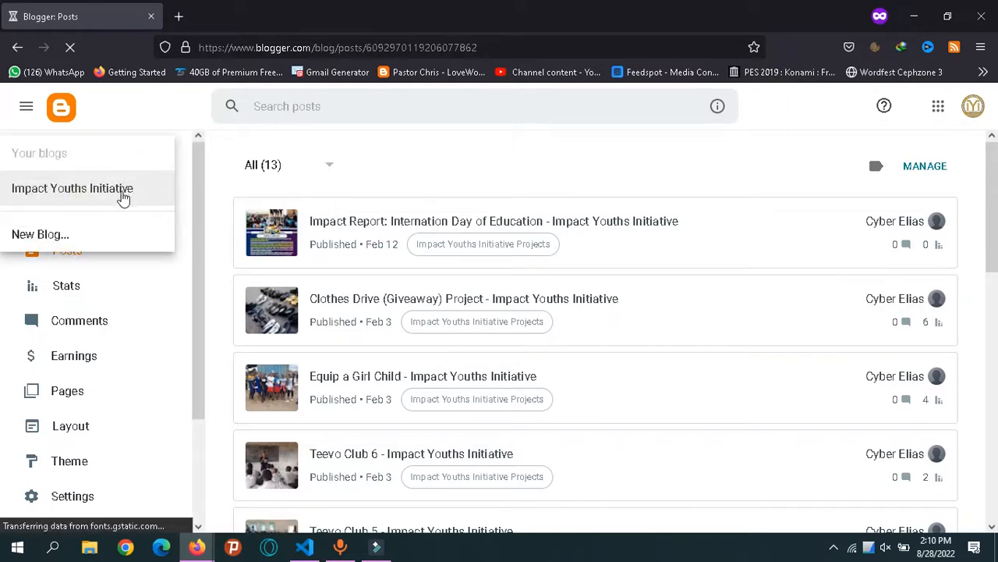
pyautogui.click(118, 227)
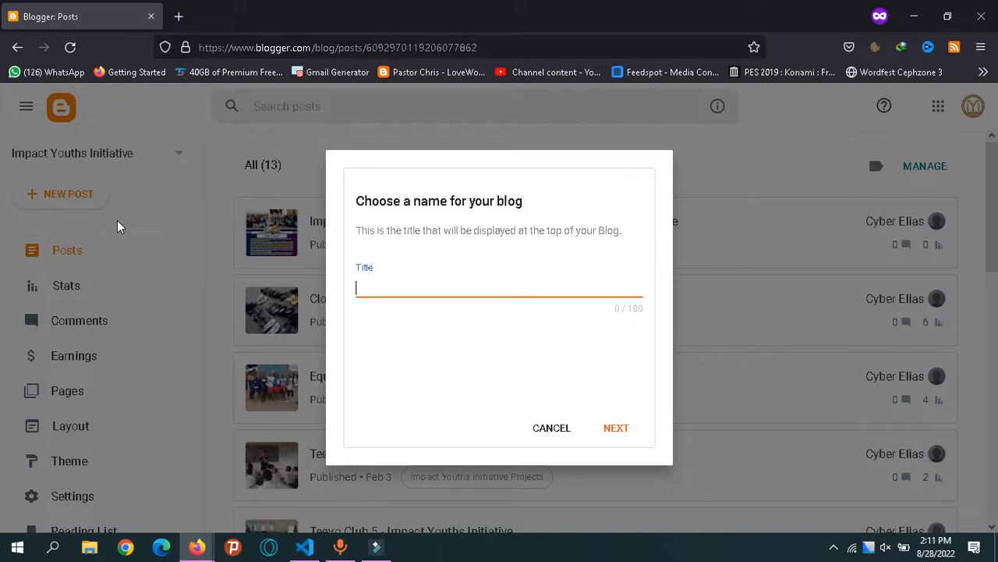
# Title the new blog 'Learn How To Blog', fixing typos, and continue to the address step.
pyautogui.write('Learn How To Blog')
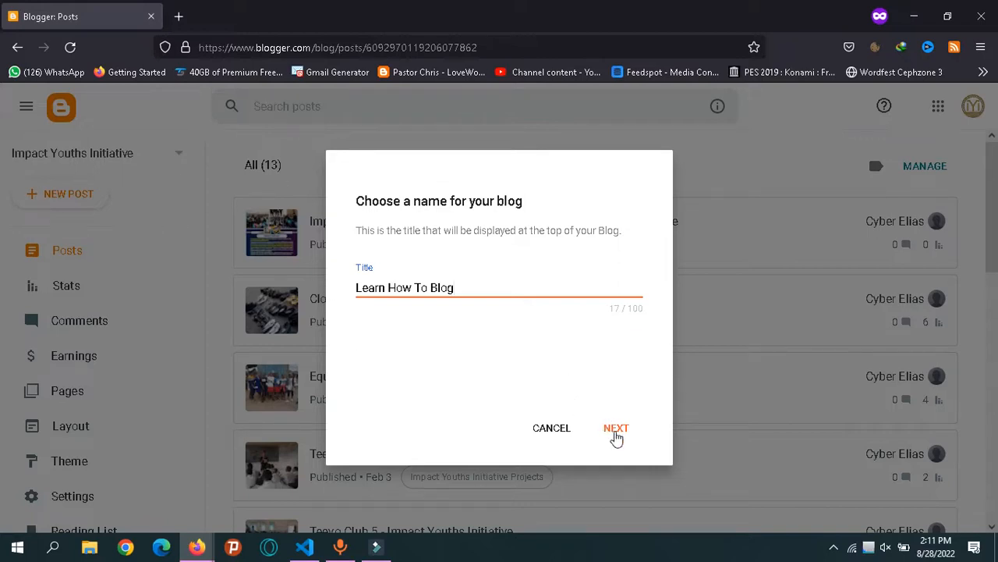
pyautogui.click(615, 434)
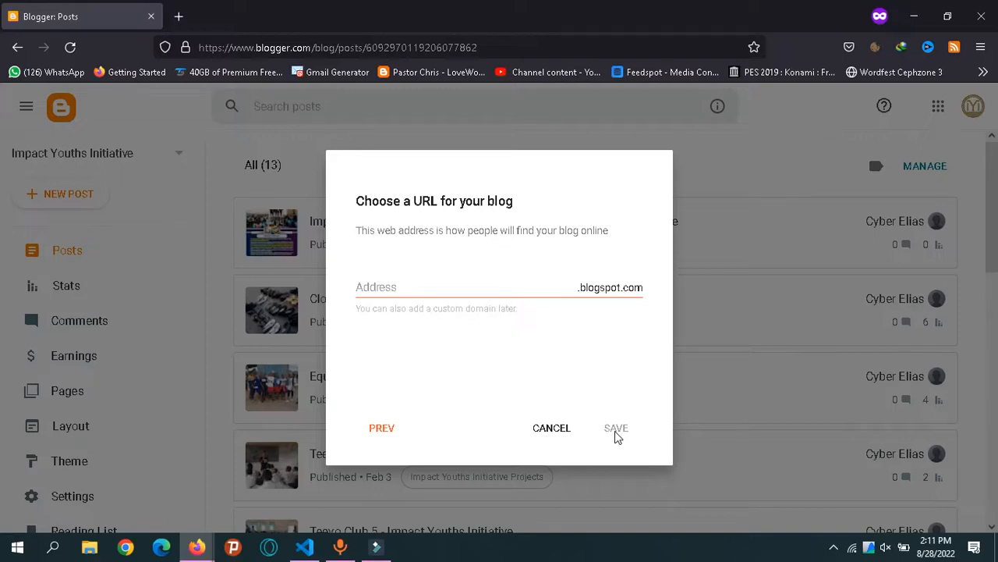
pyautogui.click(473, 291)
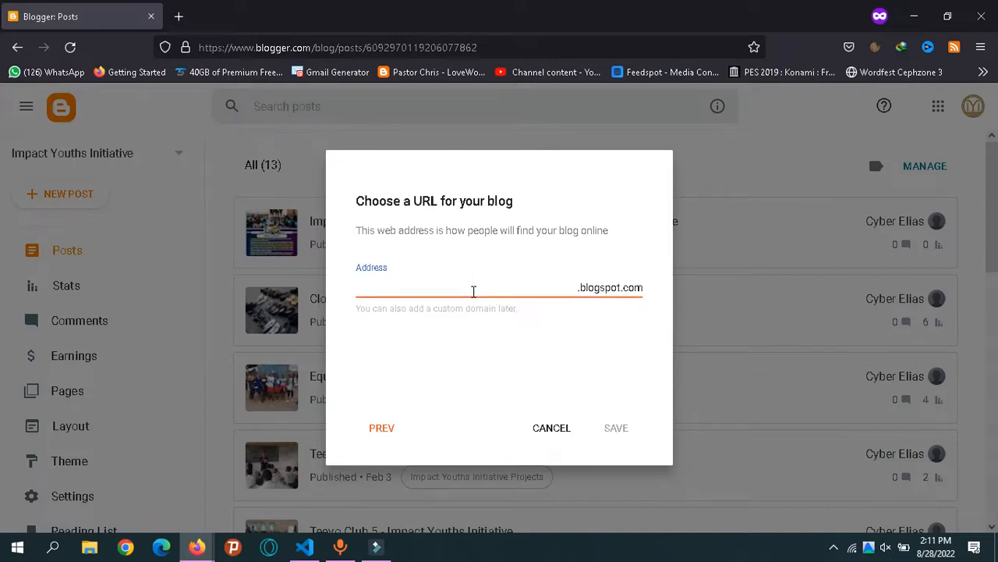
pyautogui.write('learnhowtoblog')
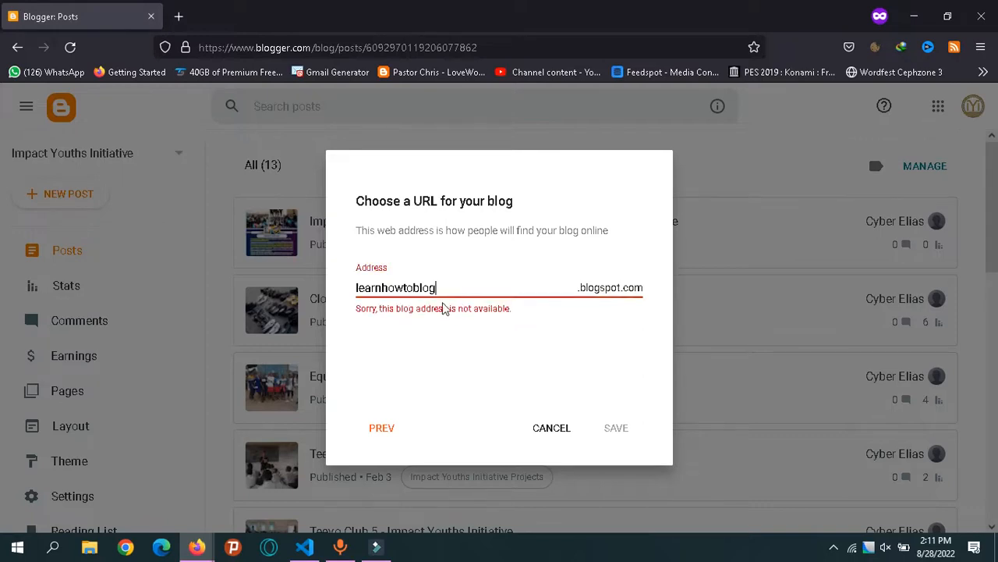
pyautogui.click(424, 315)
pyautogui.click(457, 279)
pyautogui.click(461, 293)
pyautogui.click(416, 288)
pyautogui.press('BackSpace')
pyautogui.press('BackSpace')
pyautogui.write('2')
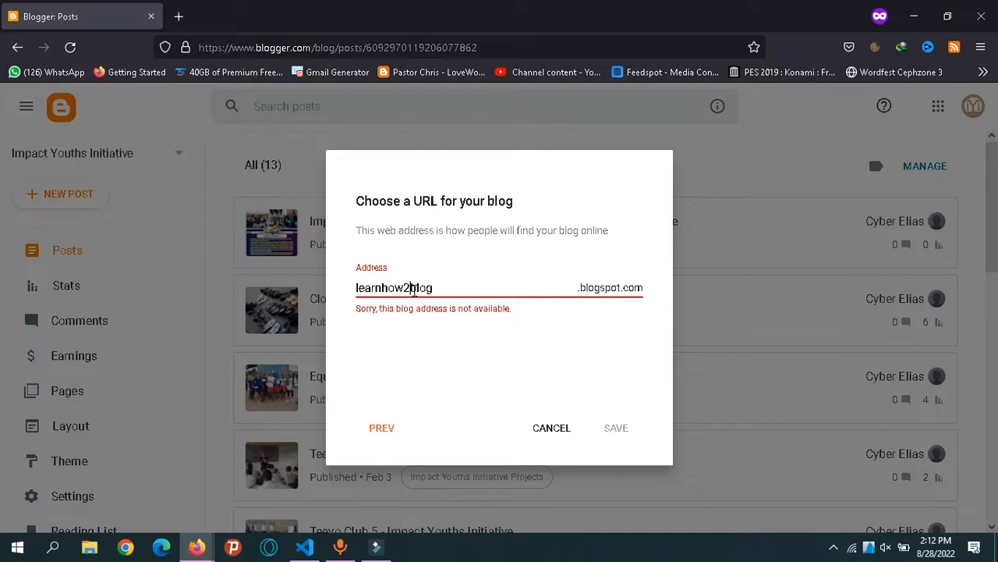
pyautogui.press('BackSpace')
pyautogui.press('BackSpace')
pyautogui.press('BackSpace')
pyautogui.press('BackSpace')
pyautogui.press('BackSpace')
pyautogui.press('BackSpace')
pyautogui.press('BackSpace')
pyautogui.press('BackSpace')
pyautogui.press('BackSpace')
pyautogui.press('BackSpace')
pyautogui.press('BackSpace')
pyautogui.press('BackSpace')
pyautogui.press('BackSpace')
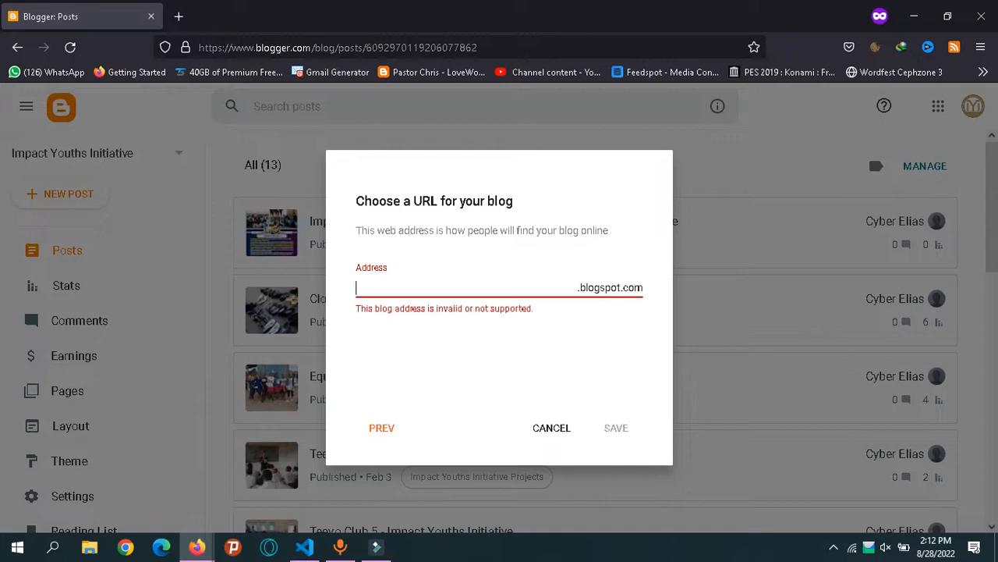
# Try 'howblogswork' as the address, then replace it with the available 'sokeiprim'.
pyautogui.write('howblogswork')
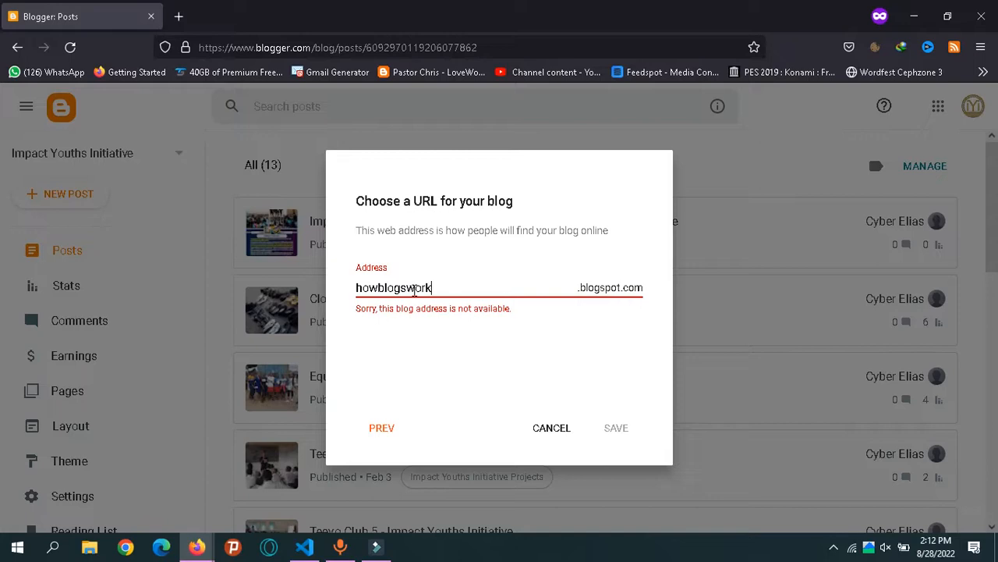
pyautogui.press('BackSpace')
pyautogui.press('BackSpace')
pyautogui.press('BackSpace')
pyautogui.press('BackSpace')
pyautogui.press('BackSpace')
pyautogui.press('BackSpace')
pyautogui.press('BackSpace')
pyautogui.press('BackSpace')
pyautogui.press('BackSpace')
pyautogui.press('BackSpace')
pyautogui.press('BackSpace')
pyautogui.press('BackSpace')
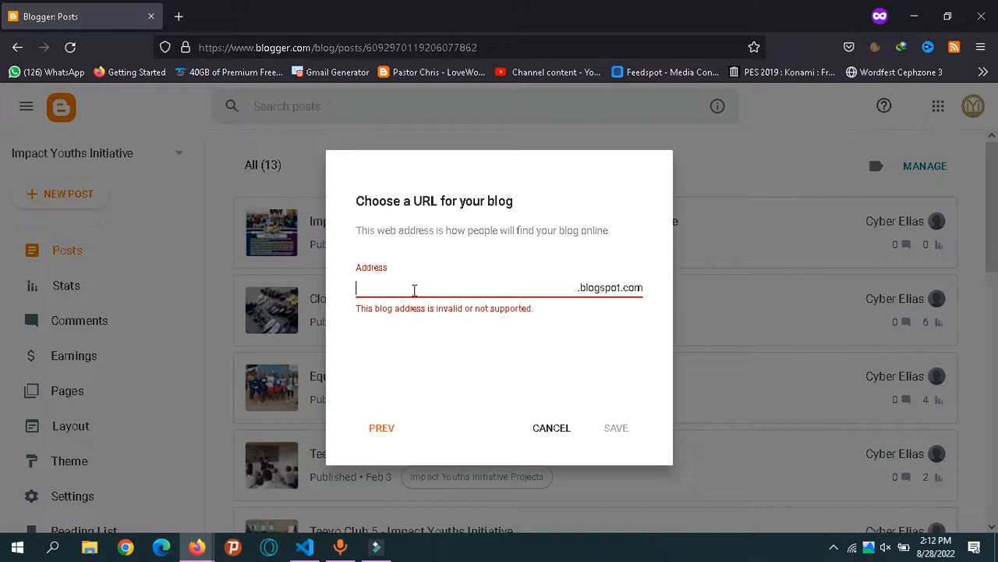
pyautogui.write('sokeiprim')
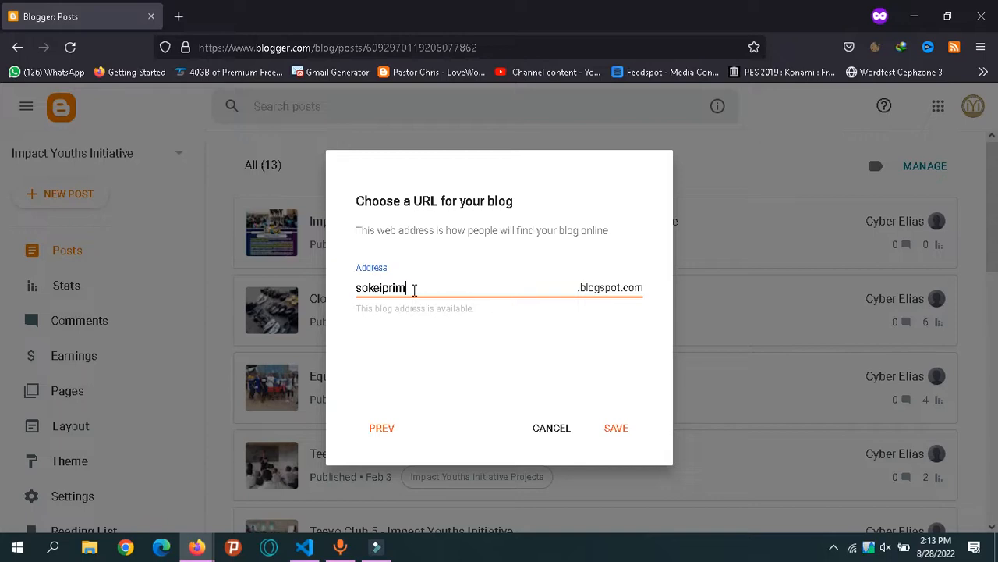
# Try 'learnblogging' address variants, then settle on 'sokeiprimsblog'.
pyautogui.press('BackSpace')
pyautogui.press('BackSpace')
pyautogui.press('BackSpace')
pyautogui.press('BackSpace')
pyautogui.press('BackSpace')
pyautogui.press('BackSpace')
pyautogui.press('BackSpace')
pyautogui.press('BackSpace')
pyautogui.press('BackSpace')
pyautogui.write('lea')
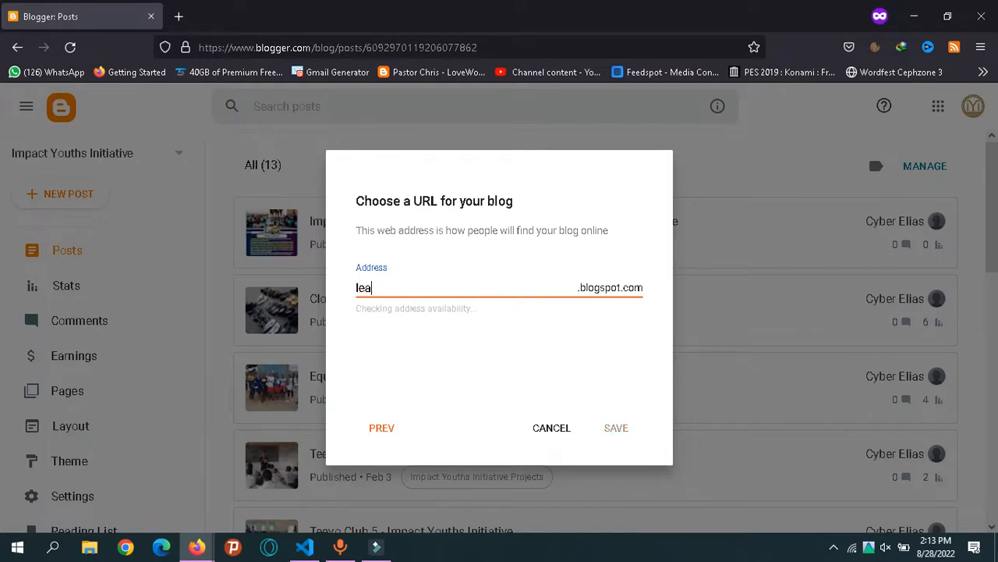
pyautogui.write('rnbloggig')
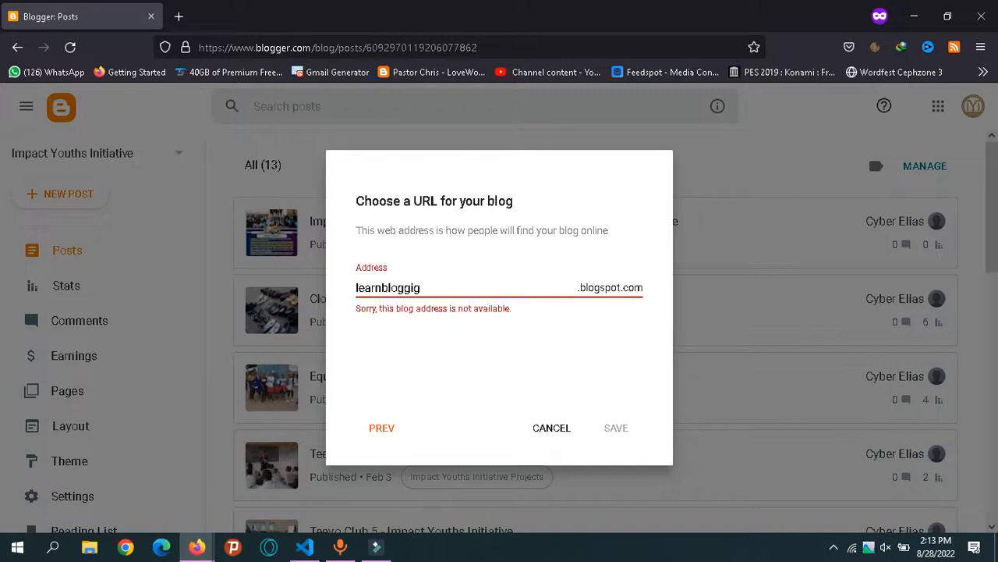
pyautogui.press('BackSpace')
pyautogui.write('ng')
pyautogui.write('z')
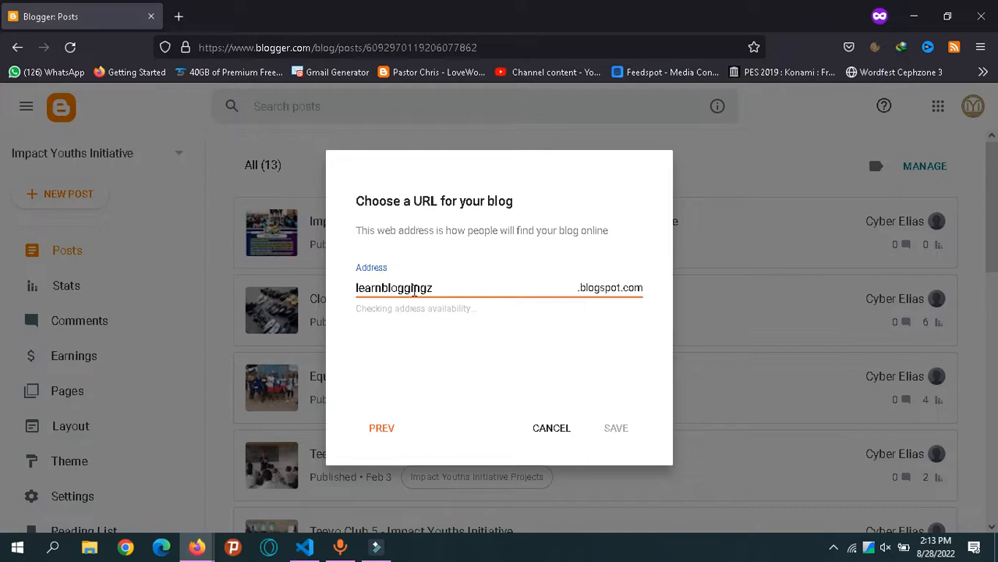
pyautogui.press('BackSpace')
pyautogui.press('BackSpace')
pyautogui.press('BackSpace')
pyautogui.press('BackSpace')
pyautogui.press('BackSpace')
pyautogui.press('BackSpace')
pyautogui.press('BackSpace')
pyautogui.press('BackSpace')
pyautogui.press('BackSpace')
pyautogui.press('BackSpace')
pyautogui.press('BackSpace')
pyautogui.press('BackSpace')
pyautogui.press('BackSpace')
pyautogui.press('BackSpace')
pyautogui.write('sokeiprim')
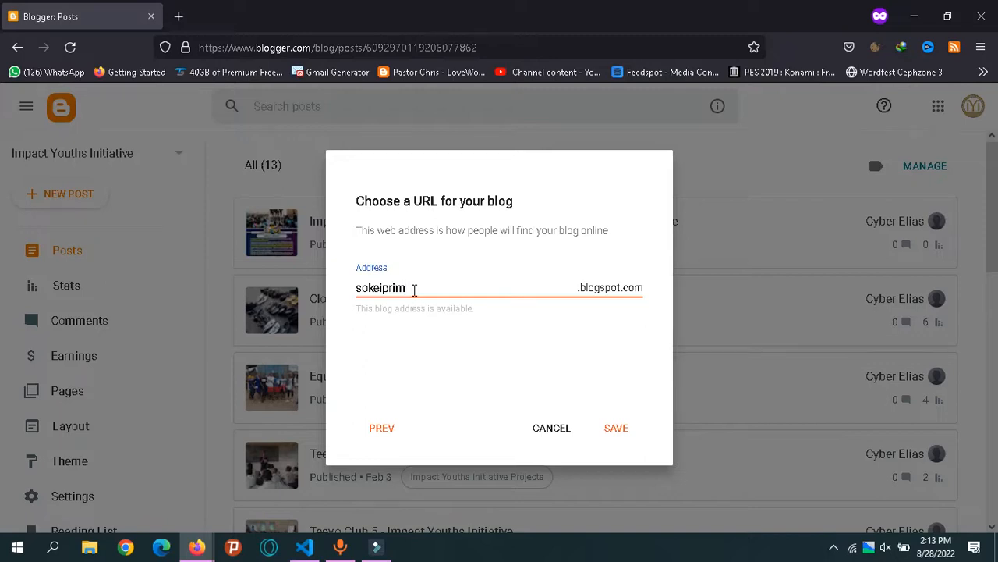
pyautogui.write('sblog')
# Open a new private tab and search for 'learn how to'.
pyautogui.hotkey('ctrl', 't')
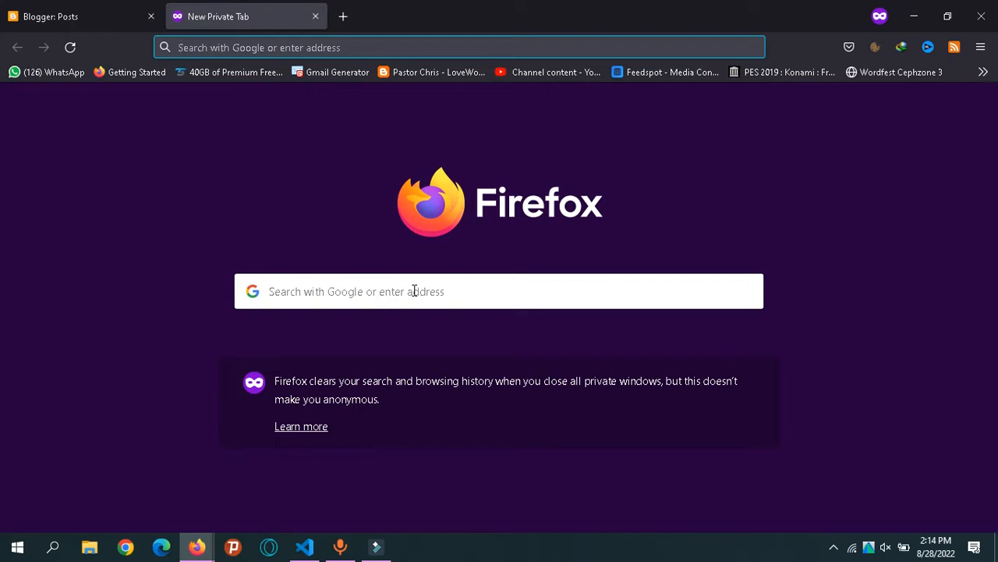
pyautogui.write('lear')
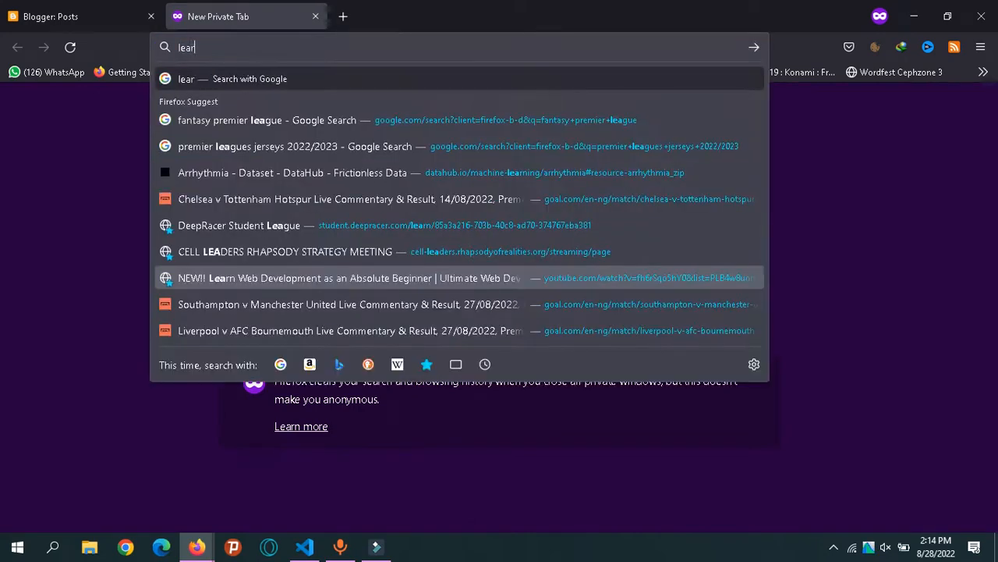
pyautogui.write('n h')
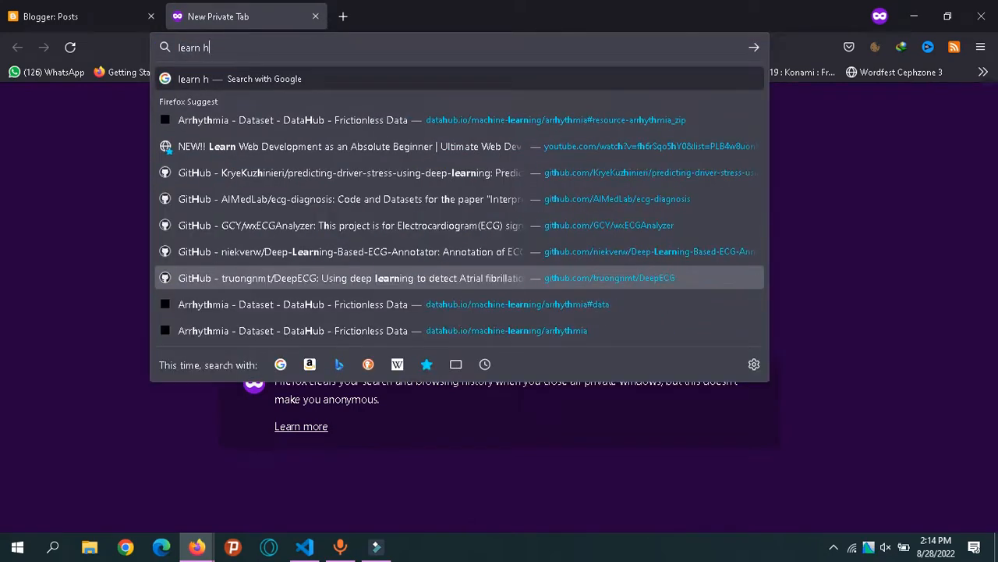
pyautogui.write('ow to')
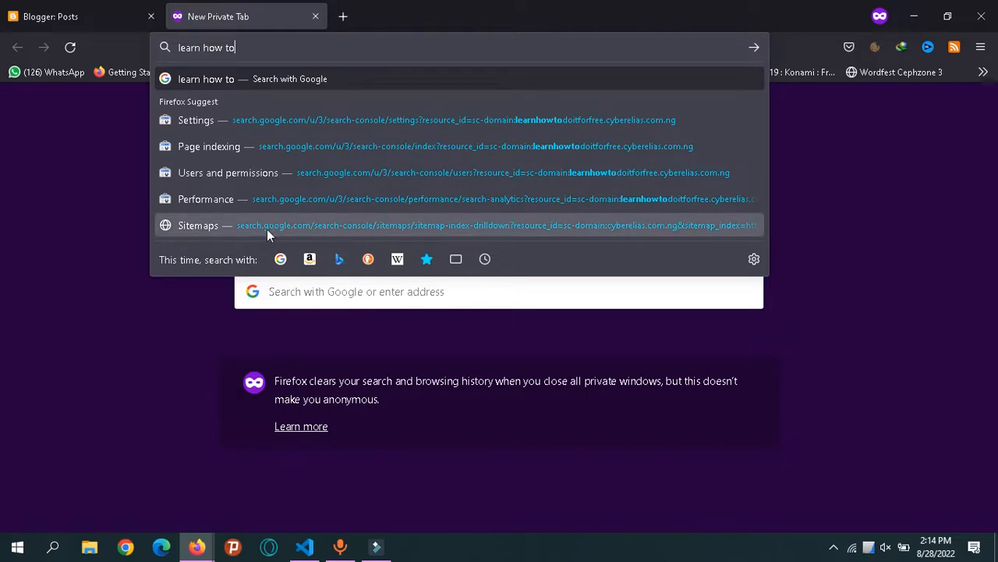
# Back on the Blogger tab, replace the address with 'learnhowtoblogz' and save the blog.
pyautogui.click(110, 23)
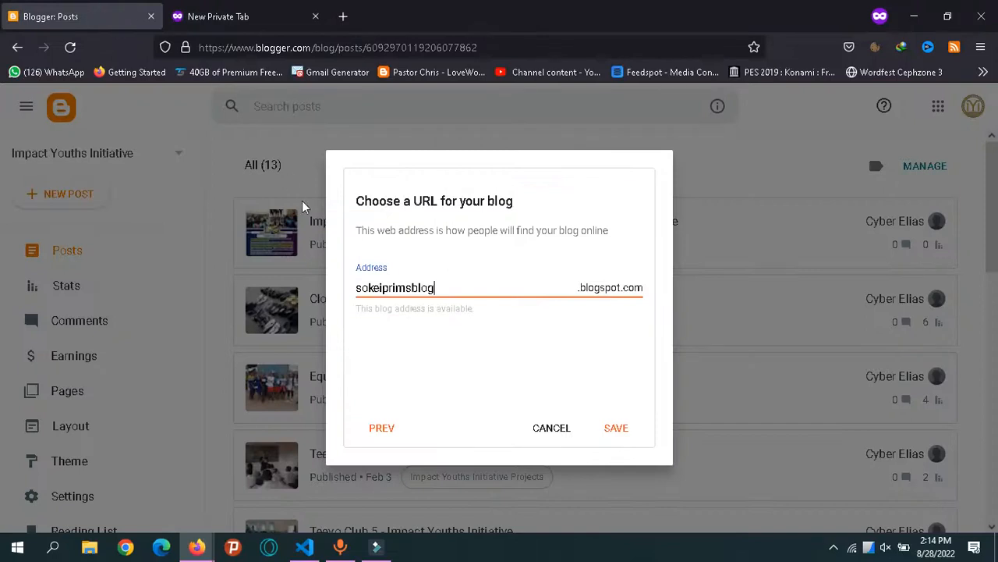
pyautogui.doubleClick(402, 288)
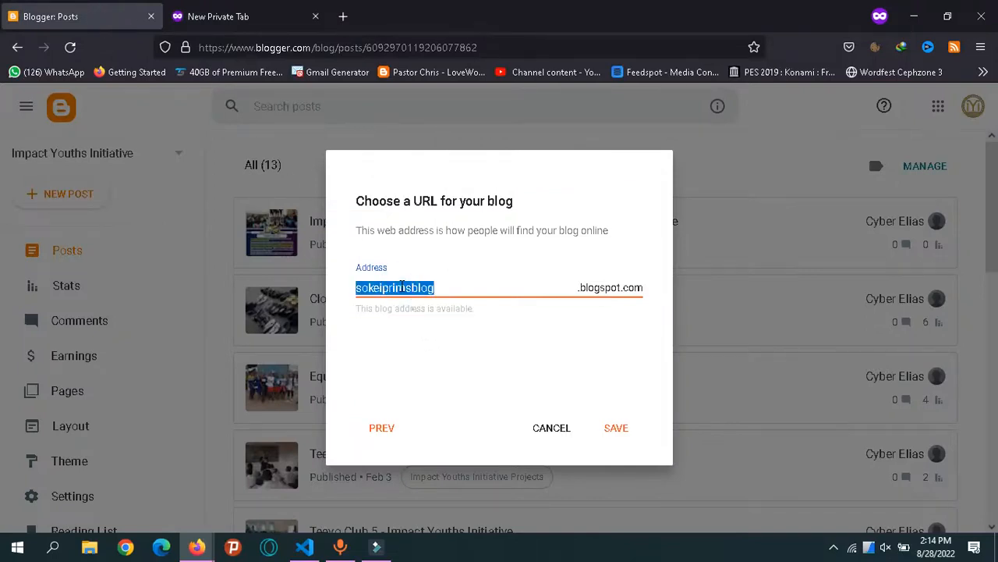
pyautogui.write('le')
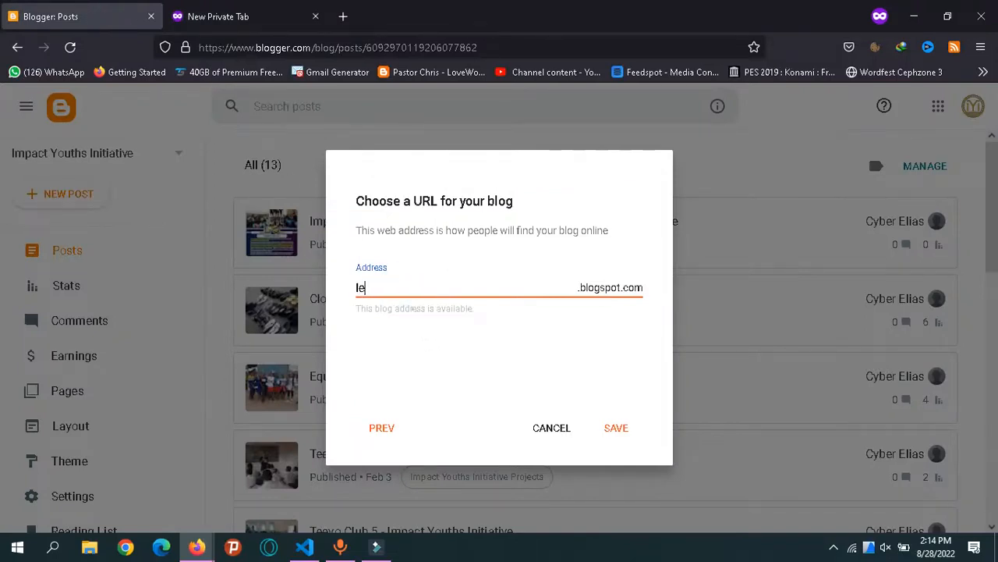
pyautogui.write('arnhowto')
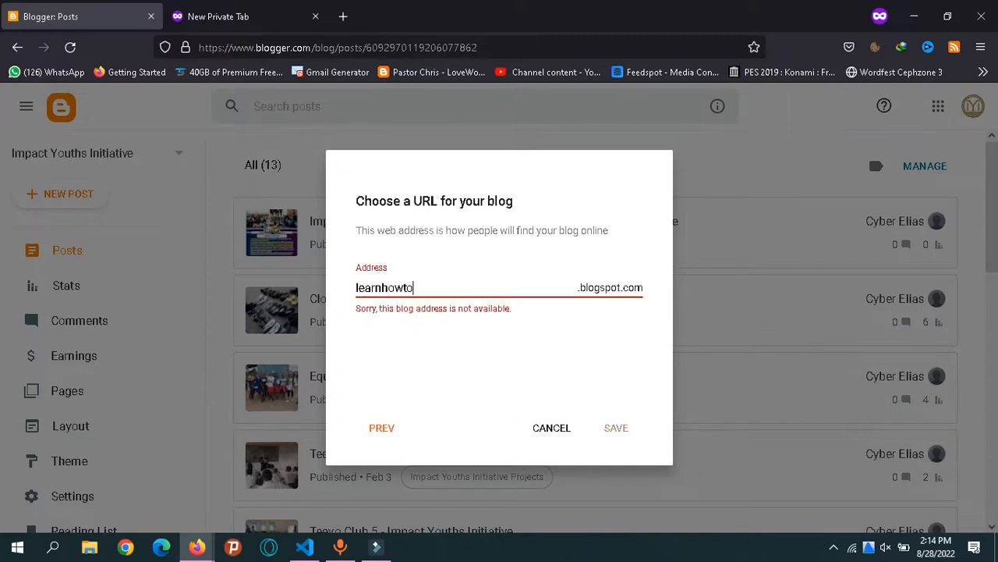
pyautogui.write('blogz')
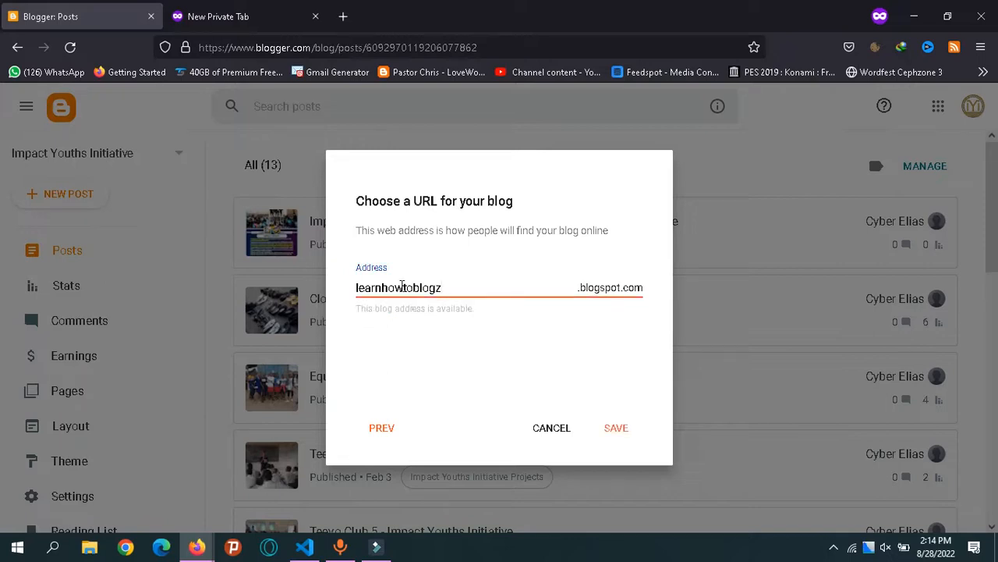
pyautogui.click(616, 429)
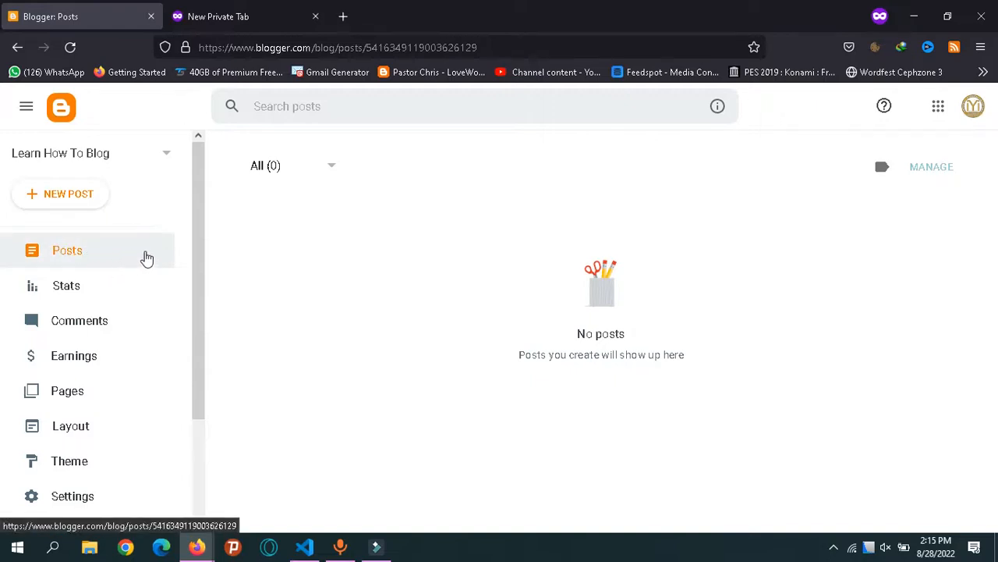
# Create a new post in Learn How To Blog from the sidebar's + NEW POST button.
pyautogui.click(67, 208)
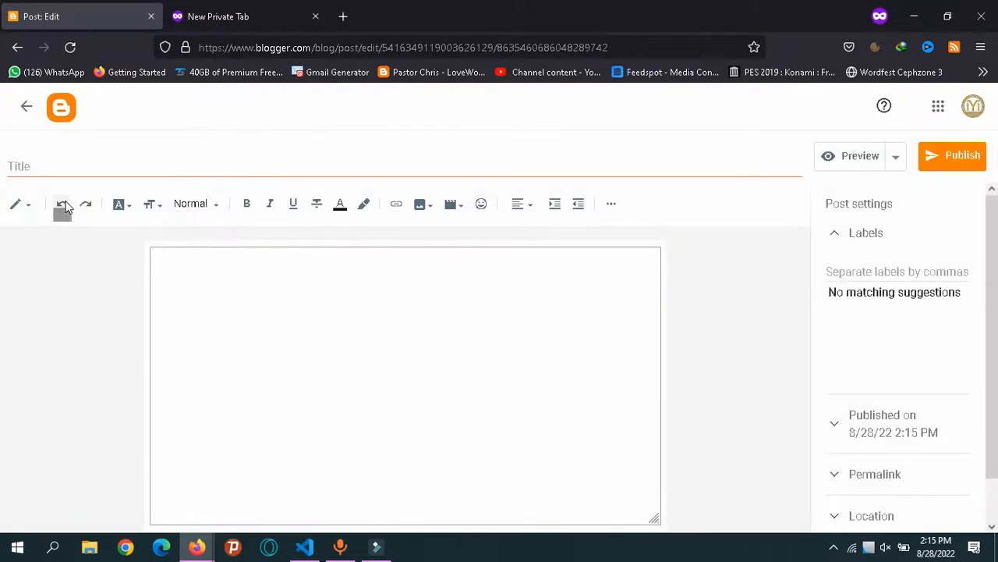
# Enter 'My First Post' as the post title and place the cursor in the body.
pyautogui.click(147, 160)
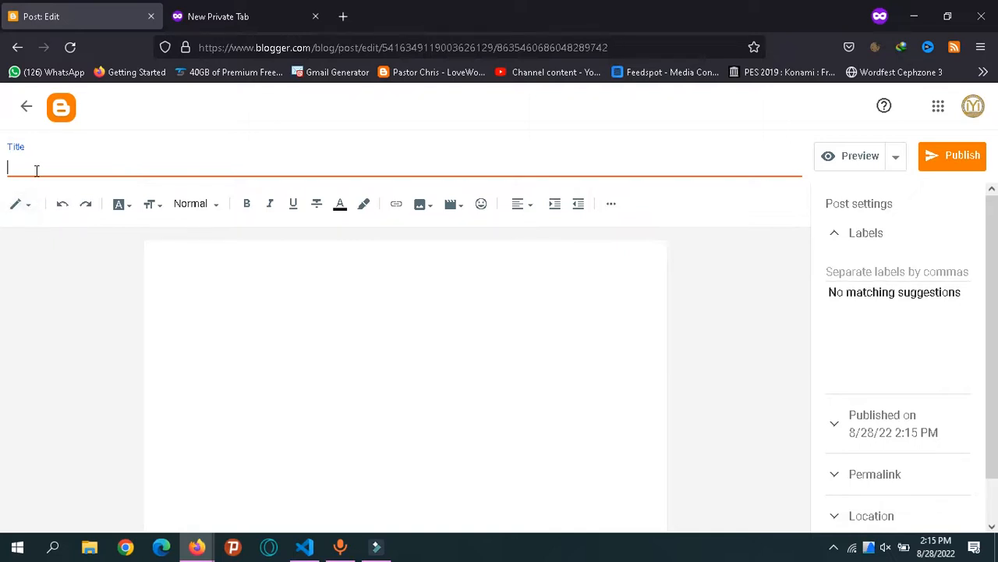
pyautogui.write('My First Post')
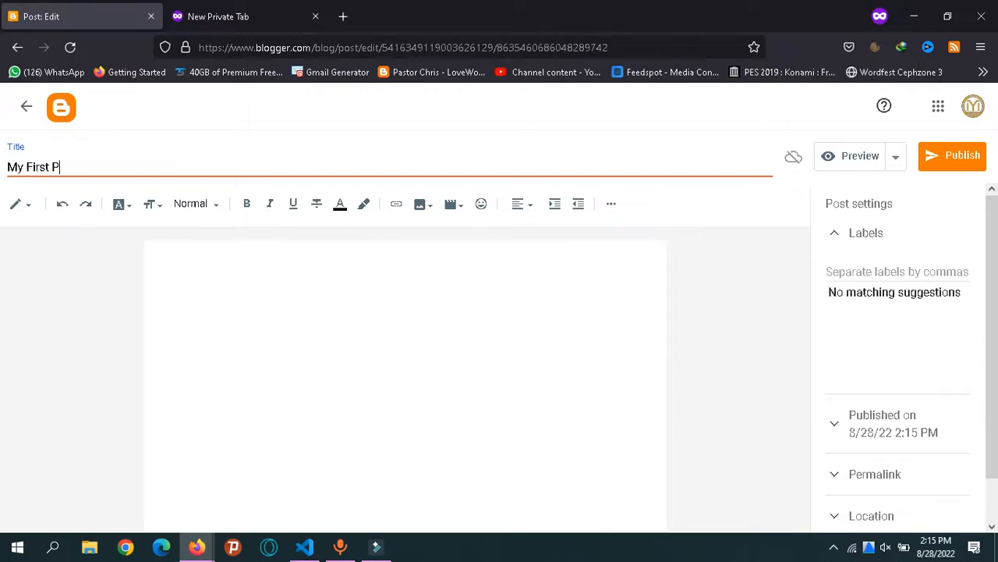
pyautogui.click(164, 265)
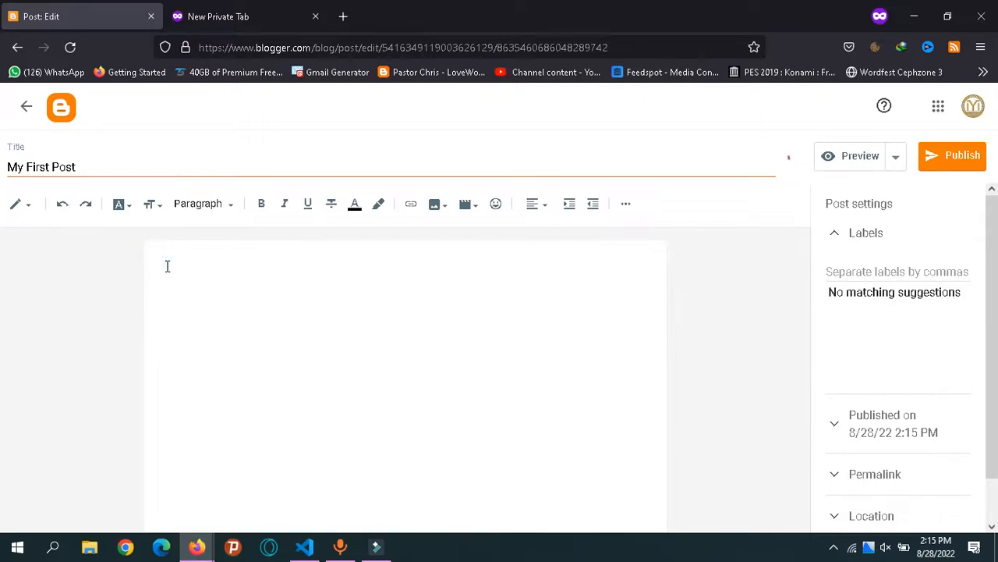
pyautogui.click(25, 209)
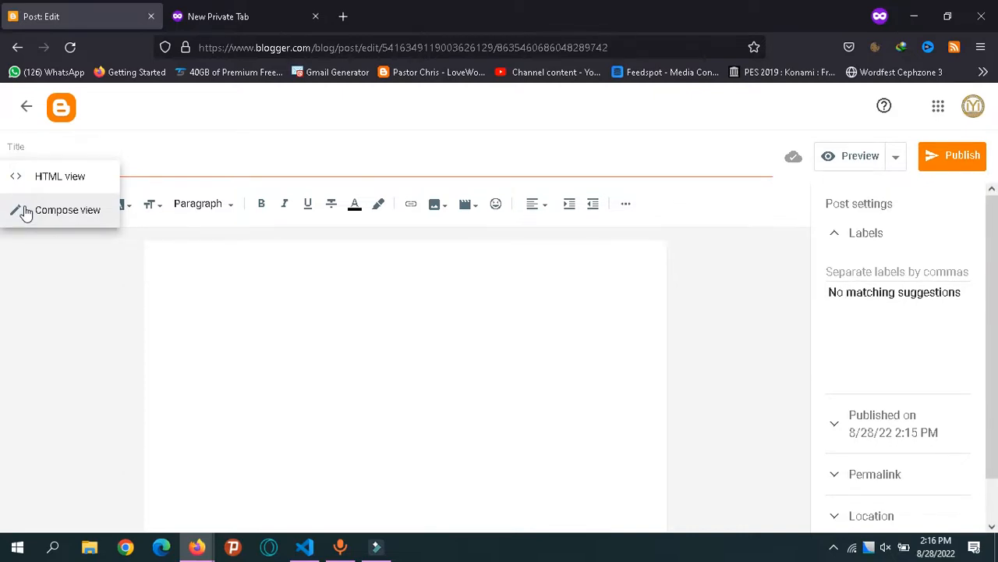
pyautogui.click(180, 247)
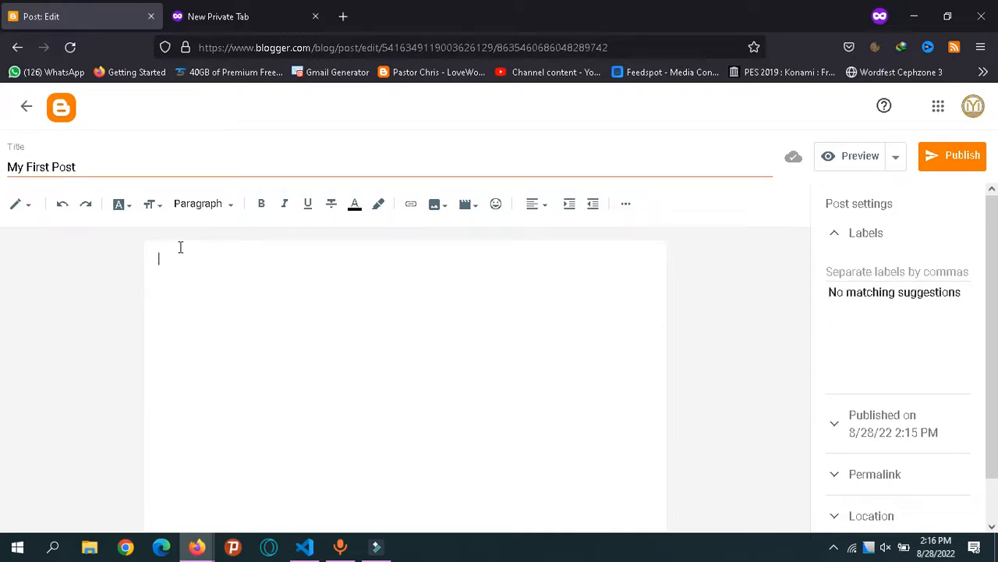
pyautogui.click(18, 207)
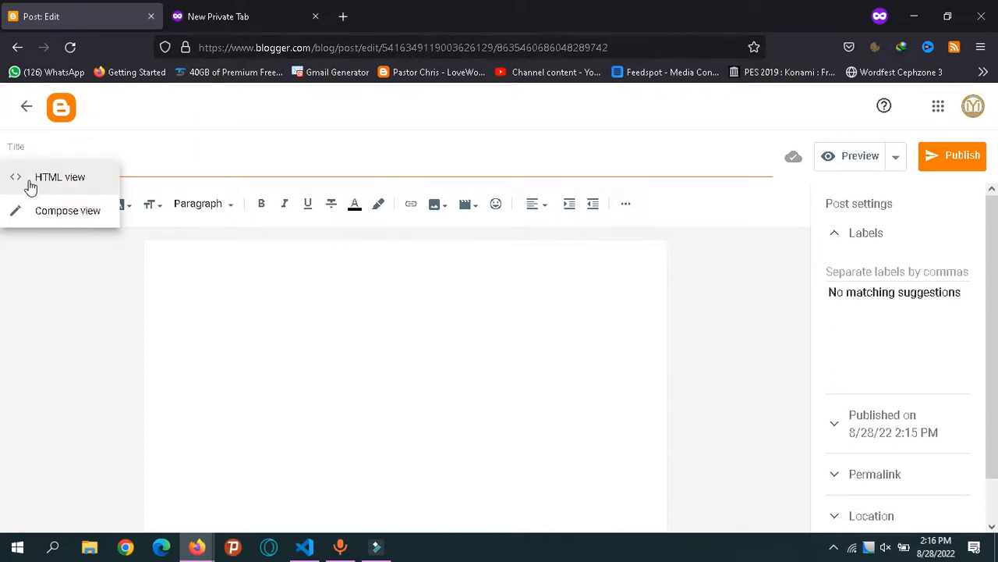
pyautogui.click(209, 301)
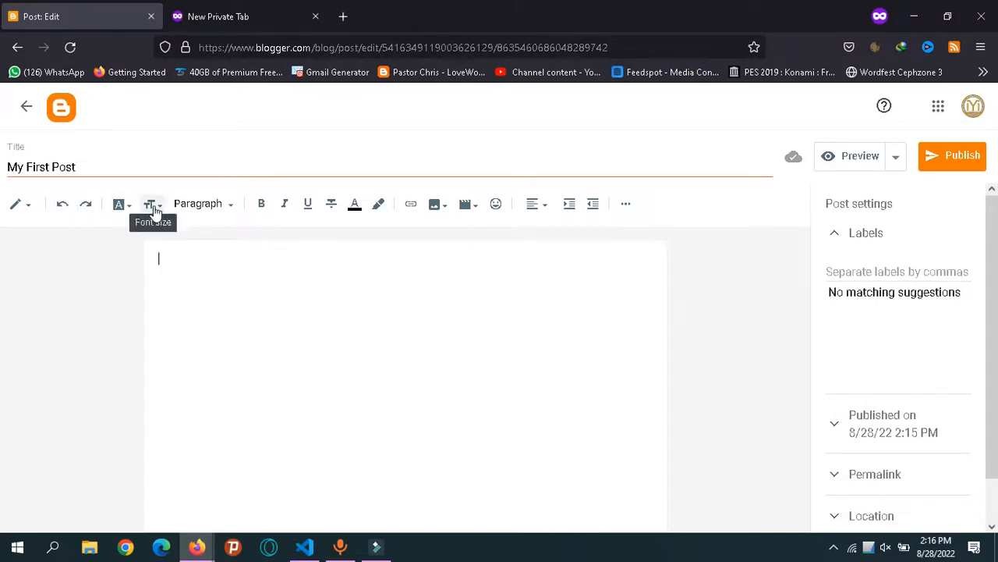
# Keep the Paragraph style and type the word 'Text' at the start of the post body.
pyautogui.click(222, 209)
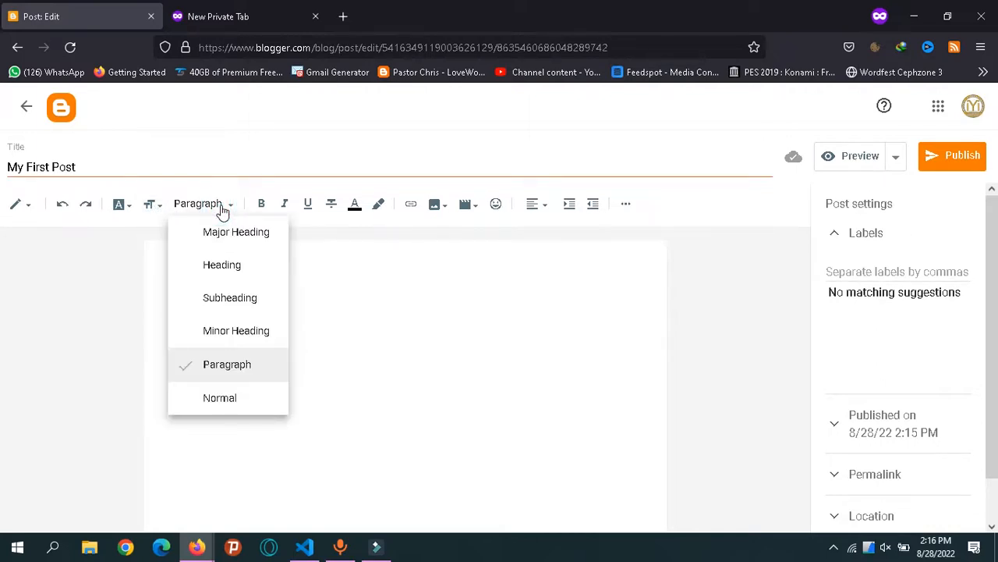
pyautogui.click(222, 208)
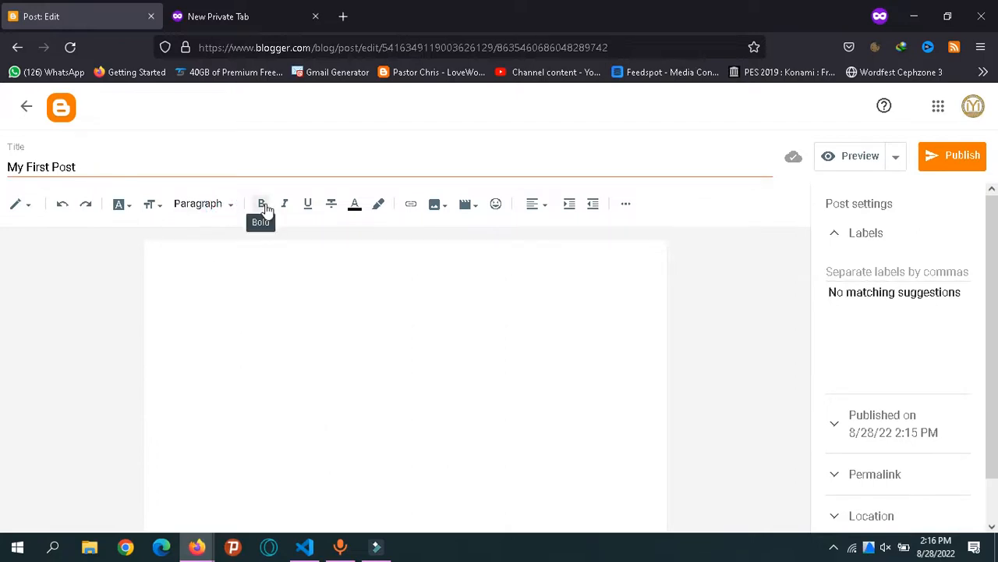
pyautogui.click(264, 261)
pyautogui.write('Tes')
pyautogui.write('t')
pyautogui.hotkey('ctrl', 'a')
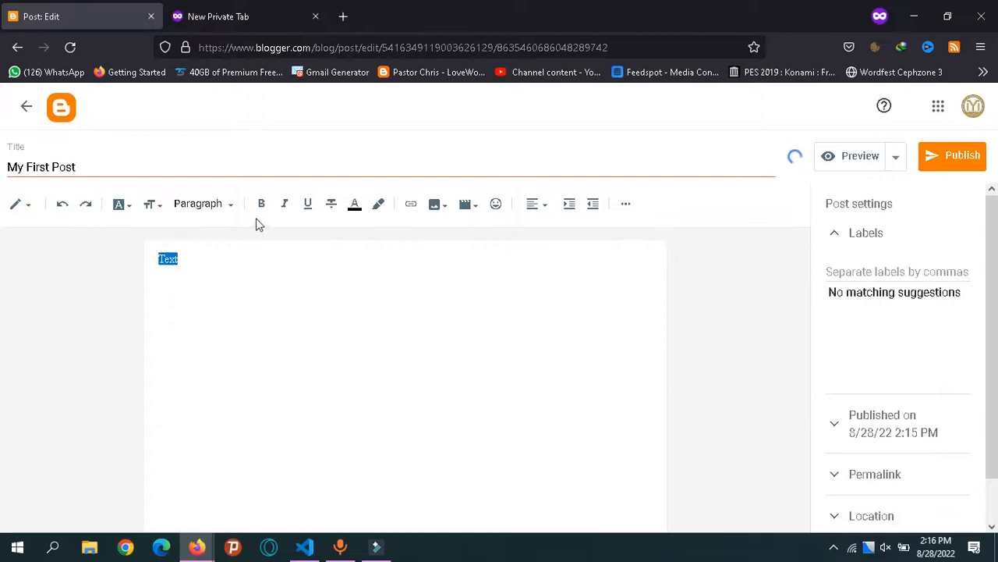
# Make the word Text bold, italic and underlined.
pyautogui.click(261, 205)
pyautogui.click(260, 259)
pyautogui.doubleClick(170, 261)
pyautogui.click(285, 205)
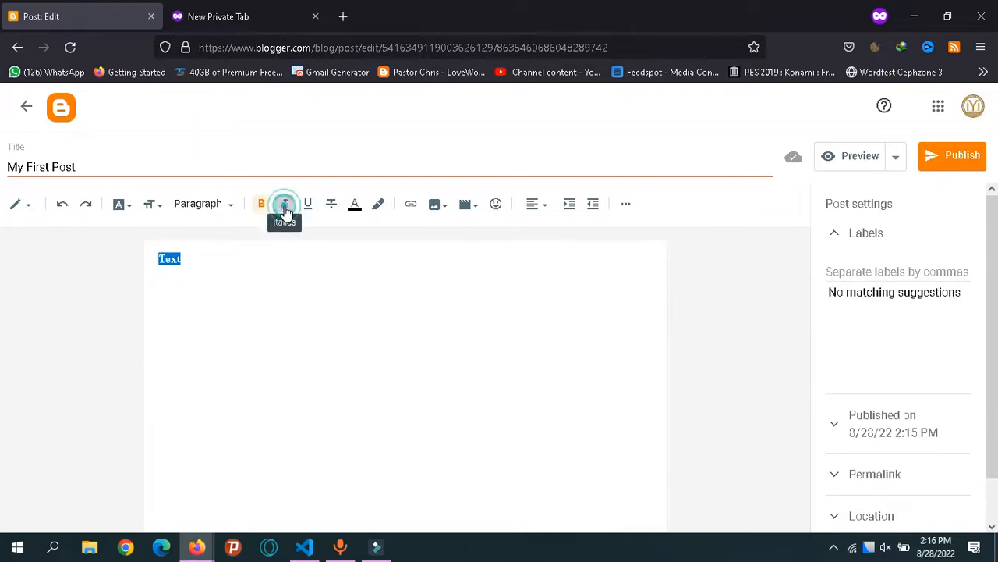
pyautogui.click(286, 248)
pyautogui.doubleClick(169, 259)
pyautogui.click(309, 203)
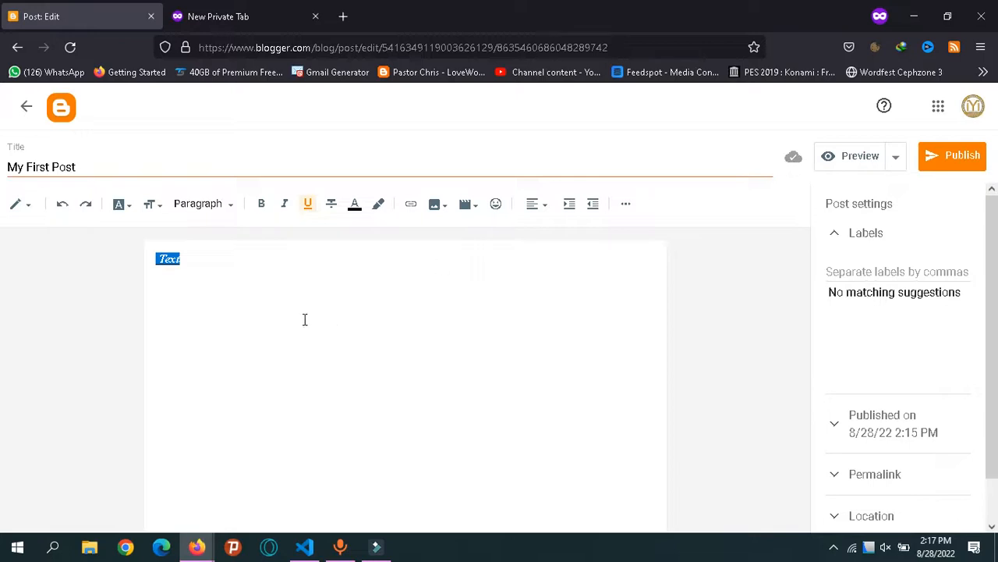
# Change the font of the word Text to Helvetica.
pyautogui.doubleClick(179, 259)
pyautogui.click(119, 205)
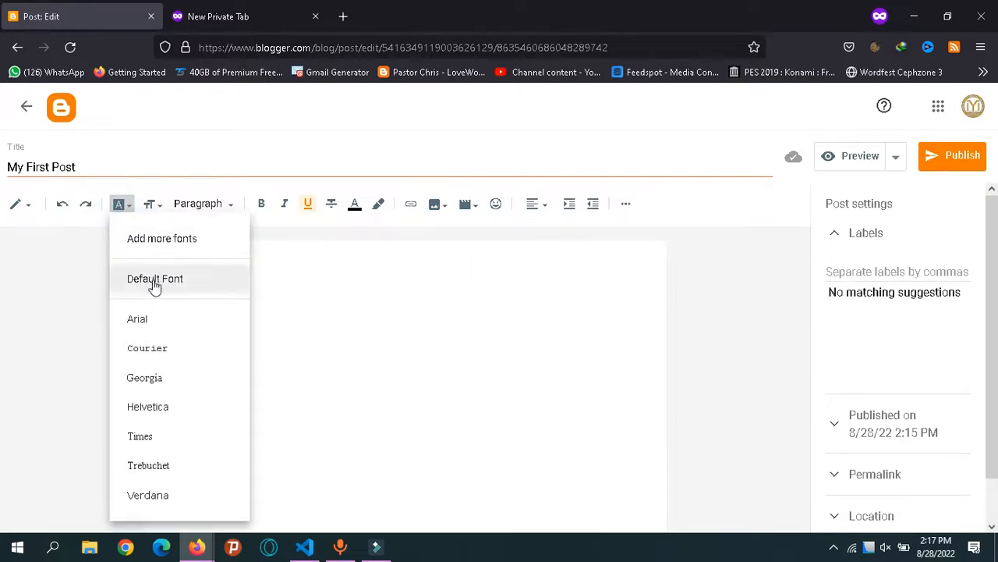
pyautogui.click(176, 413)
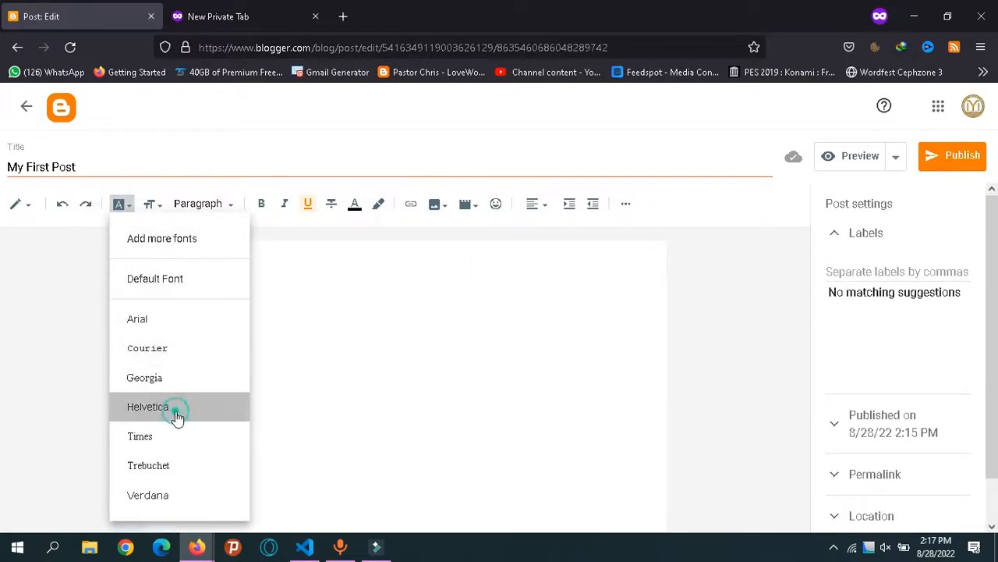
# Try Heading, Subheading, Minor Heading and Paragraph on Text, finishing with Normal style.
pyautogui.click(305, 266)
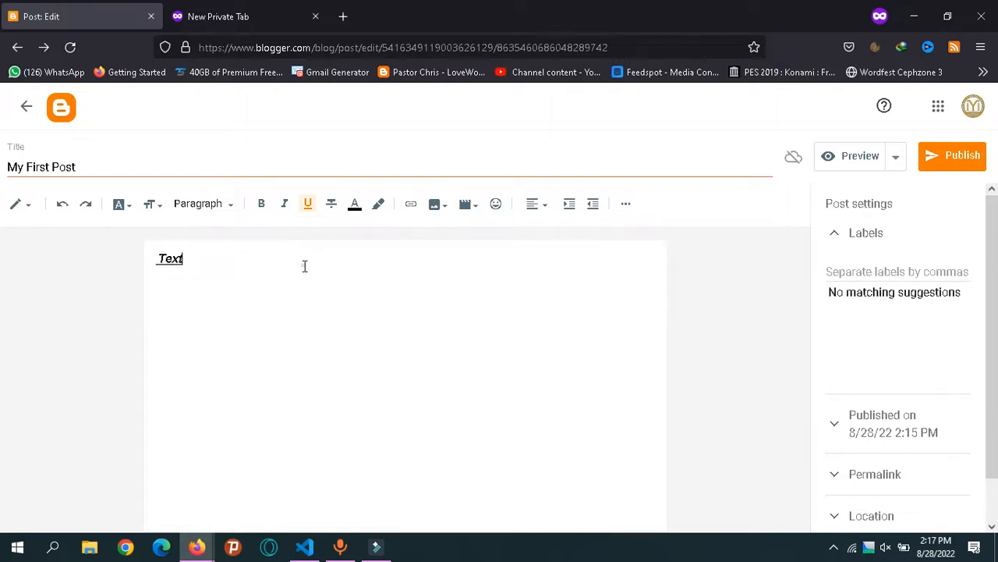
pyautogui.doubleClick(305, 266)
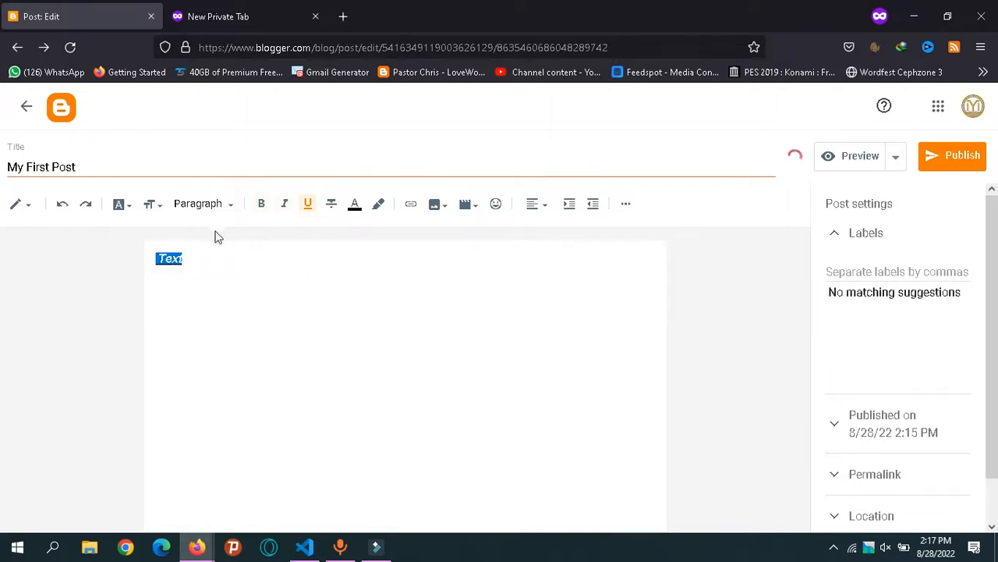
pyautogui.click(216, 205)
pyautogui.click(226, 269)
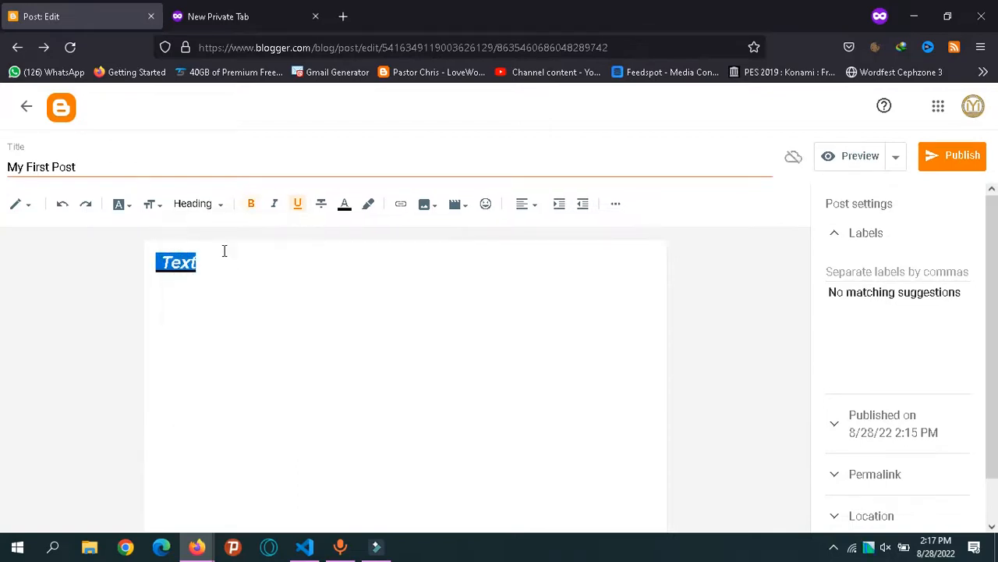
pyautogui.click(215, 206)
pyautogui.click(228, 299)
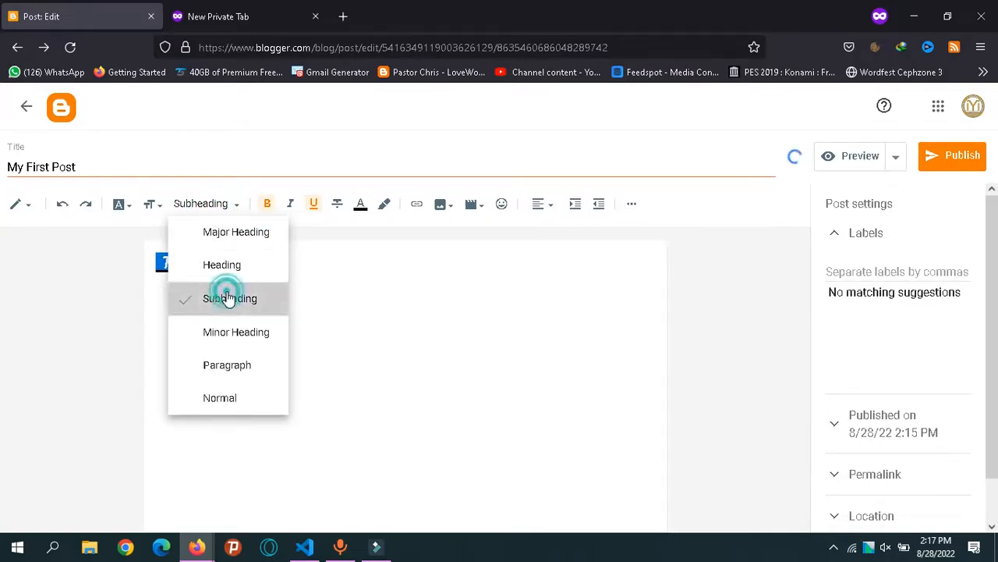
pyautogui.click(207, 204)
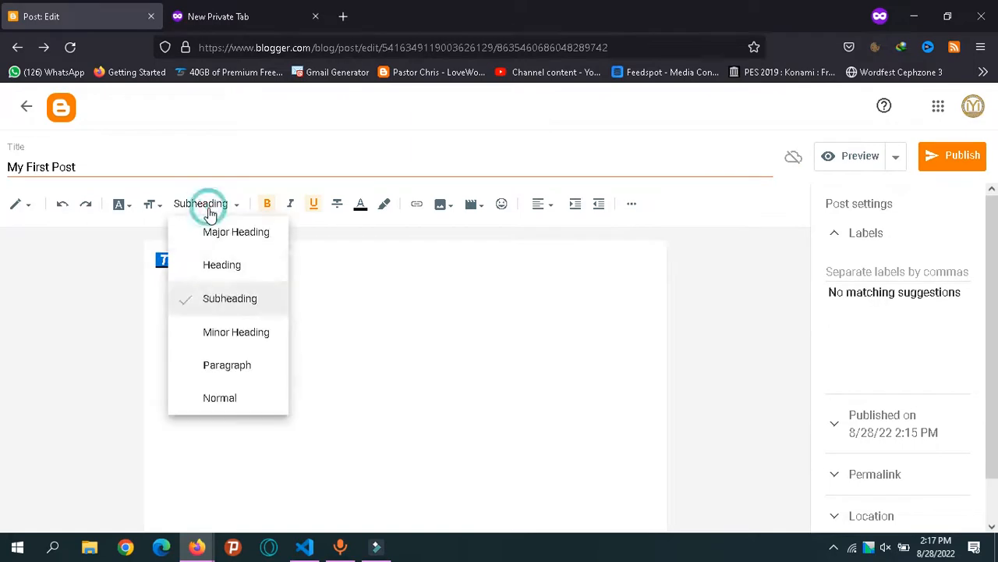
pyautogui.click(226, 332)
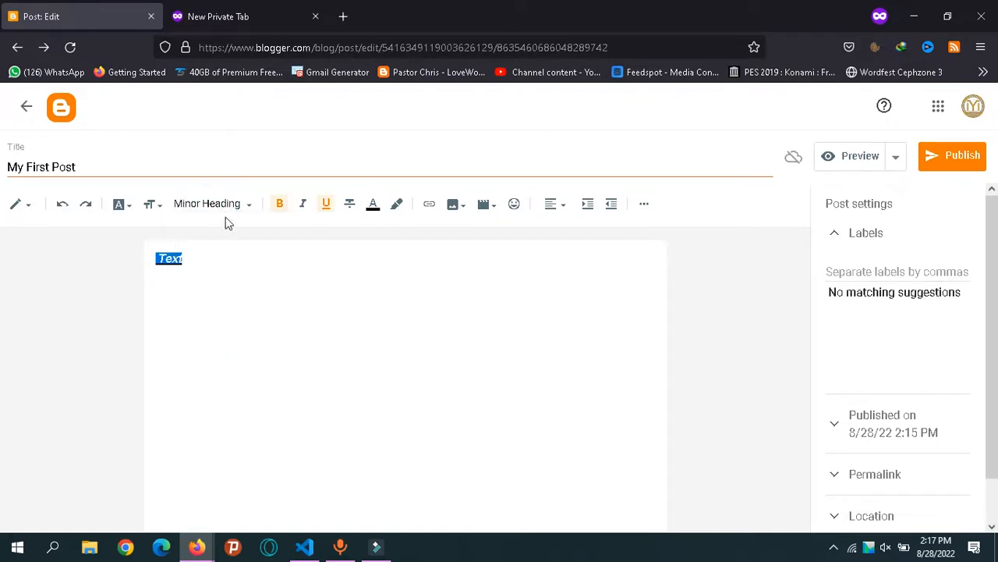
pyautogui.click(224, 204)
pyautogui.click(247, 365)
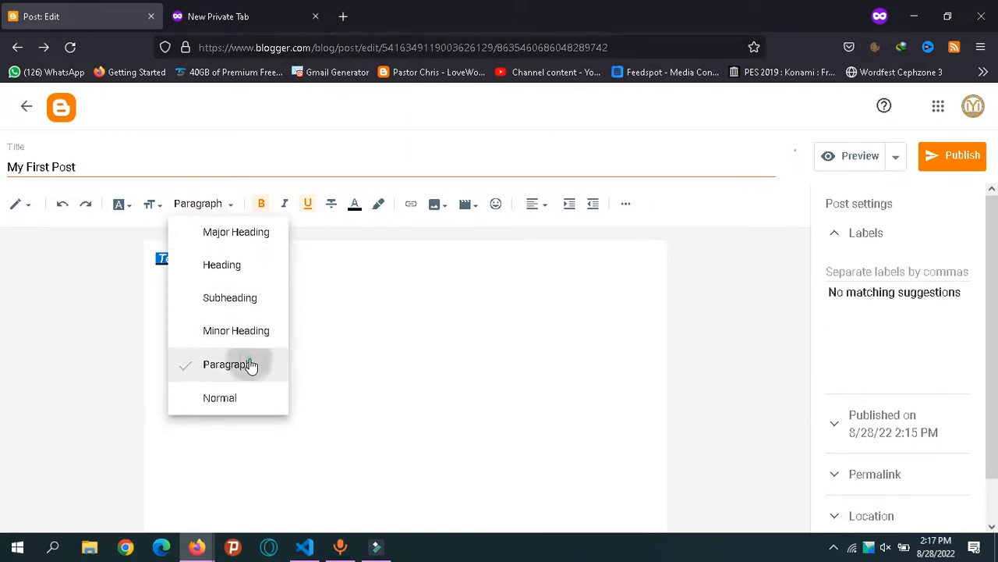
pyautogui.click(220, 218)
pyautogui.click(264, 399)
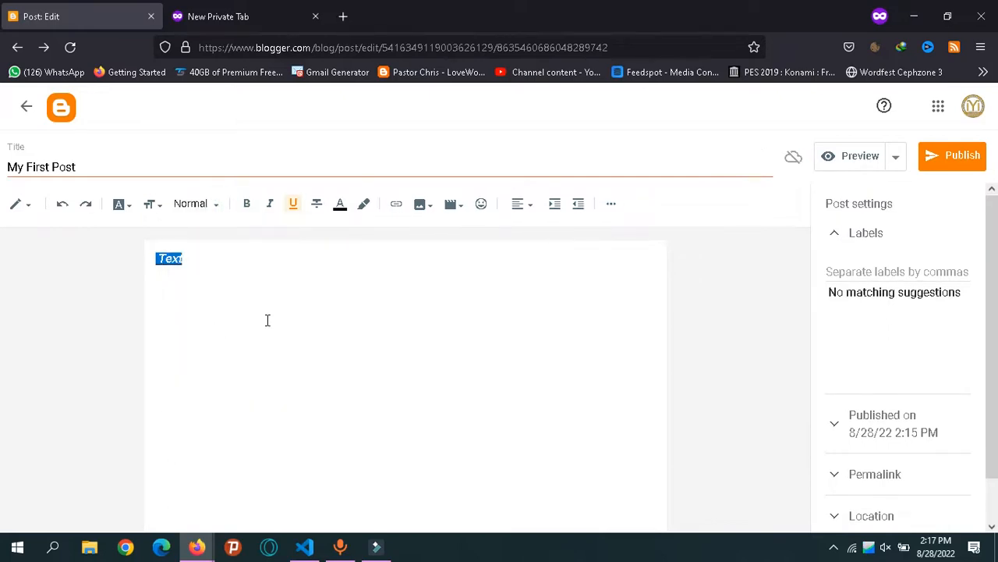
# Apply strikethrough to Text, then undo, redo and undo it so none remains.
pyautogui.click(270, 280)
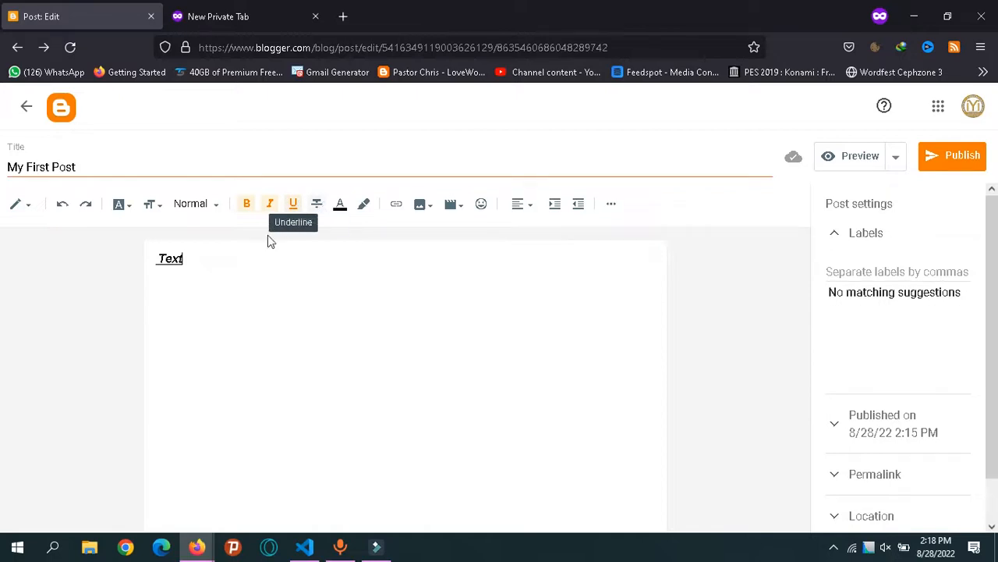
pyautogui.doubleClick(166, 268)
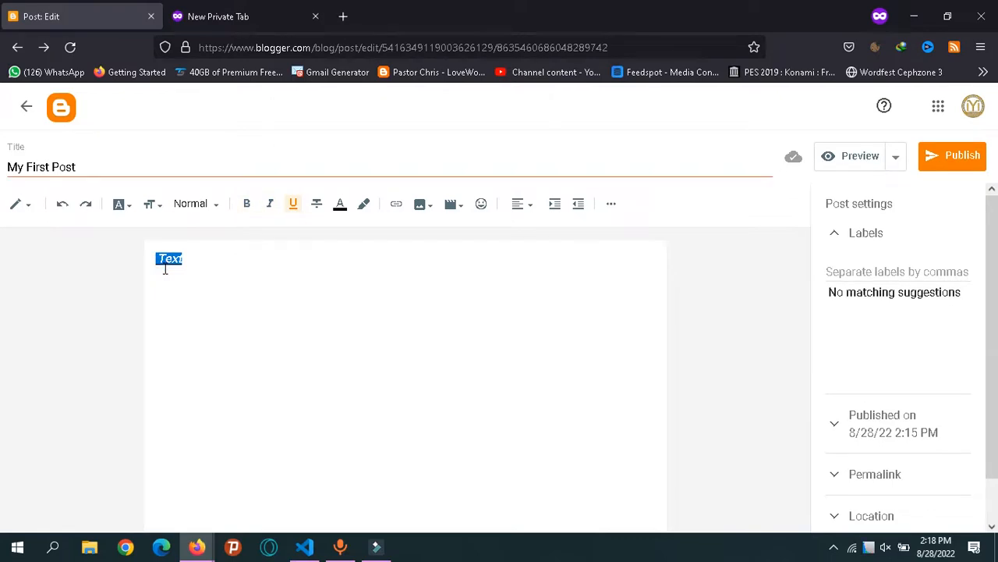
pyautogui.click(319, 205)
pyautogui.click(62, 207)
pyautogui.click(86, 203)
pyautogui.click(62, 205)
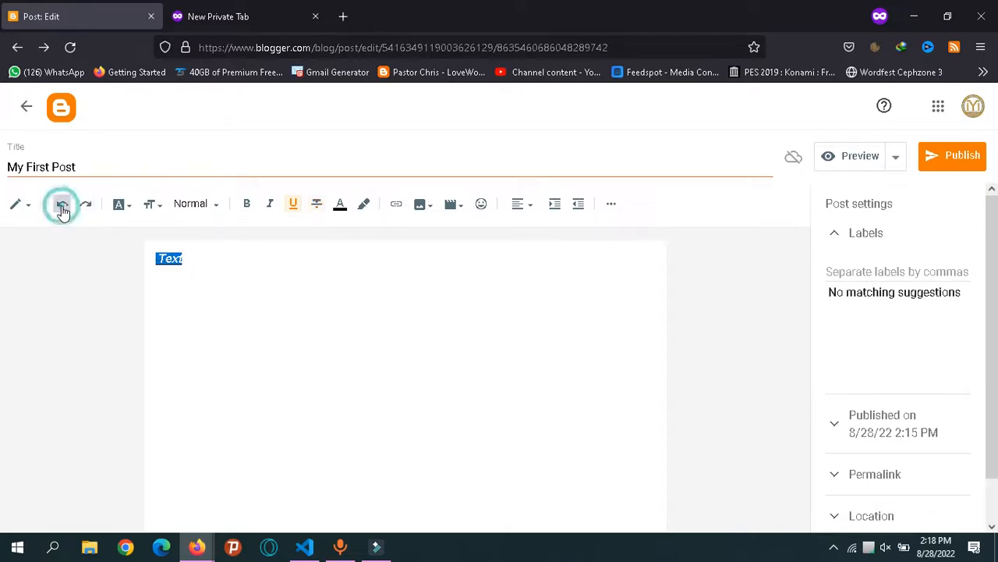
# Give the word Text a red background highlight, then bring up the Insert link dialog.
pyautogui.click(366, 209)
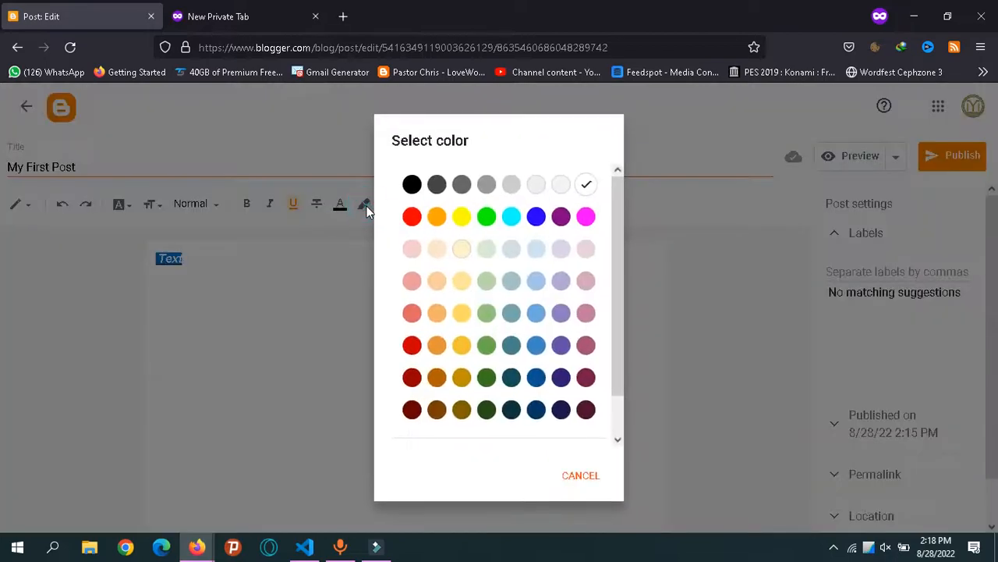
pyautogui.click(412, 220)
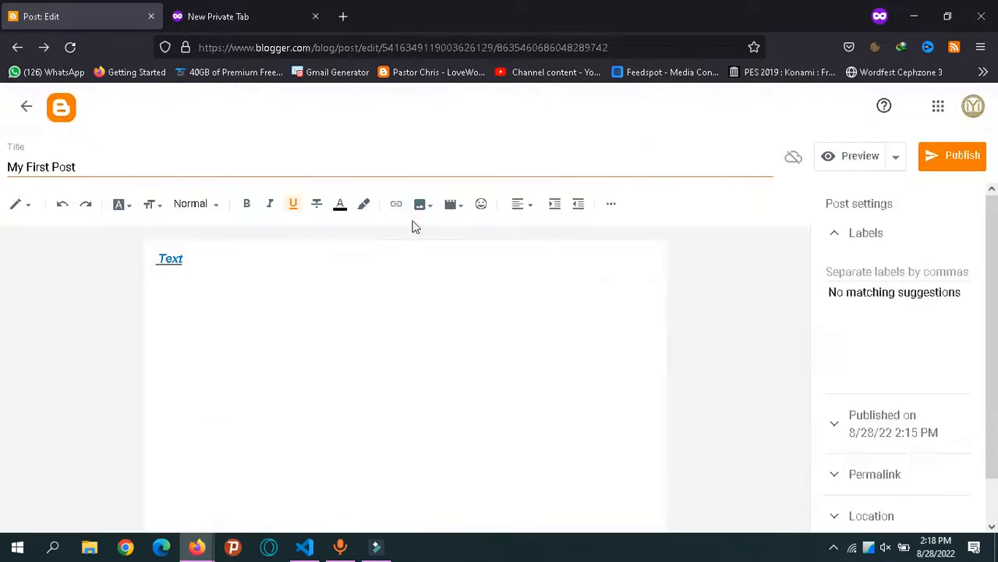
pyautogui.click(222, 269)
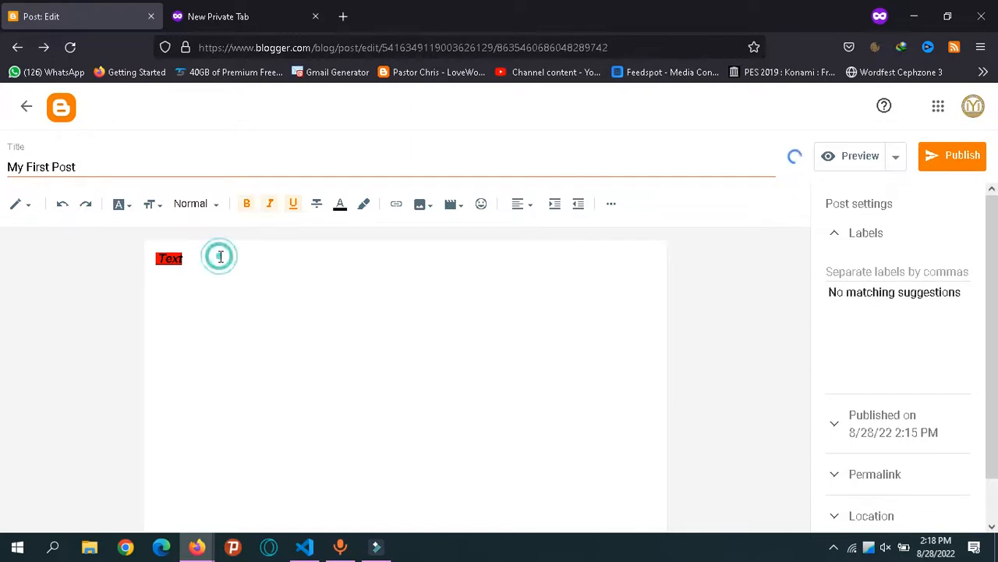
pyautogui.click(395, 203)
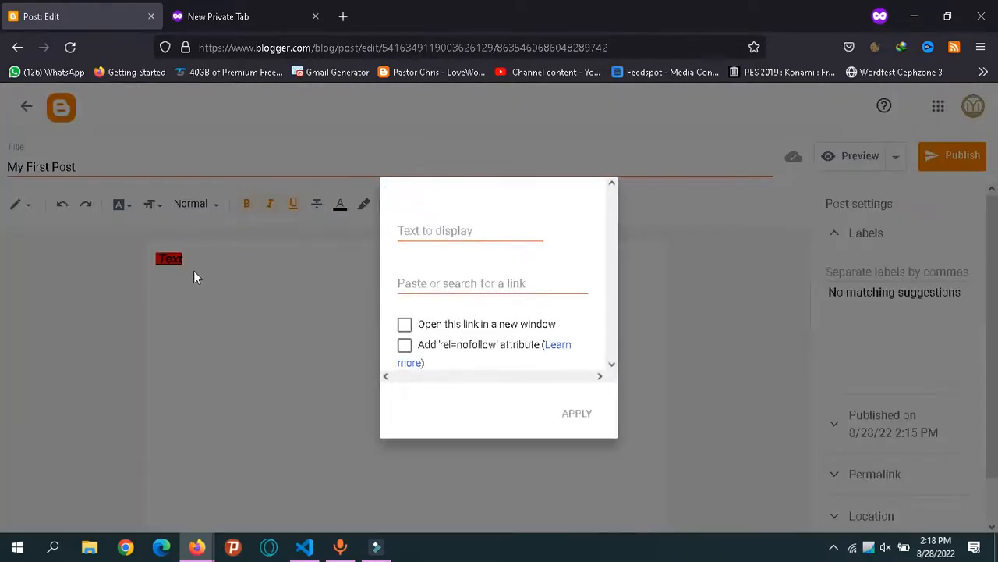
# Close the link dialog without adding a link and reselect the word Text.
pyautogui.click(212, 262)
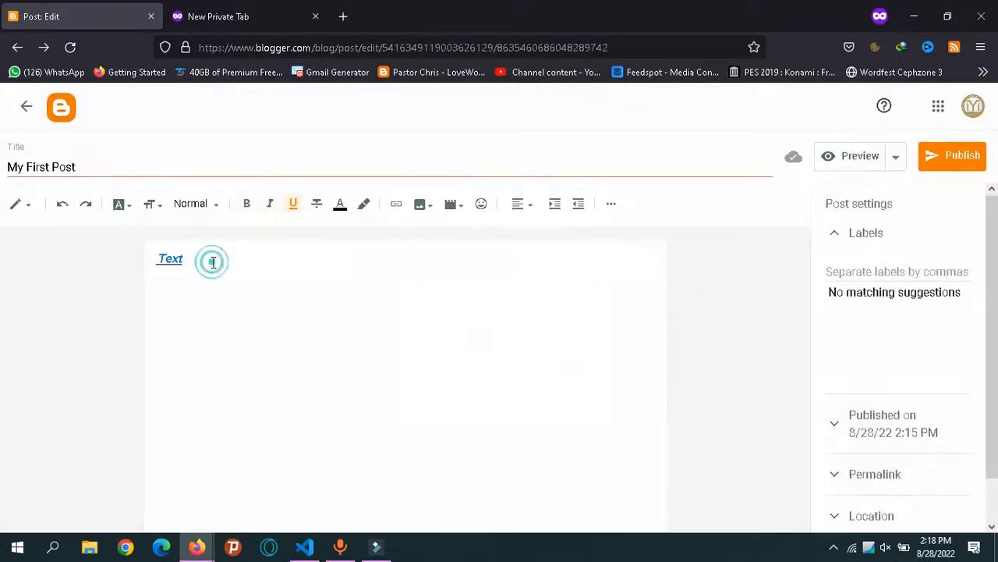
pyautogui.click(171, 258)
pyautogui.click(170, 258)
pyautogui.click(171, 258)
pyautogui.click(171, 258)
pyautogui.click(171, 258)
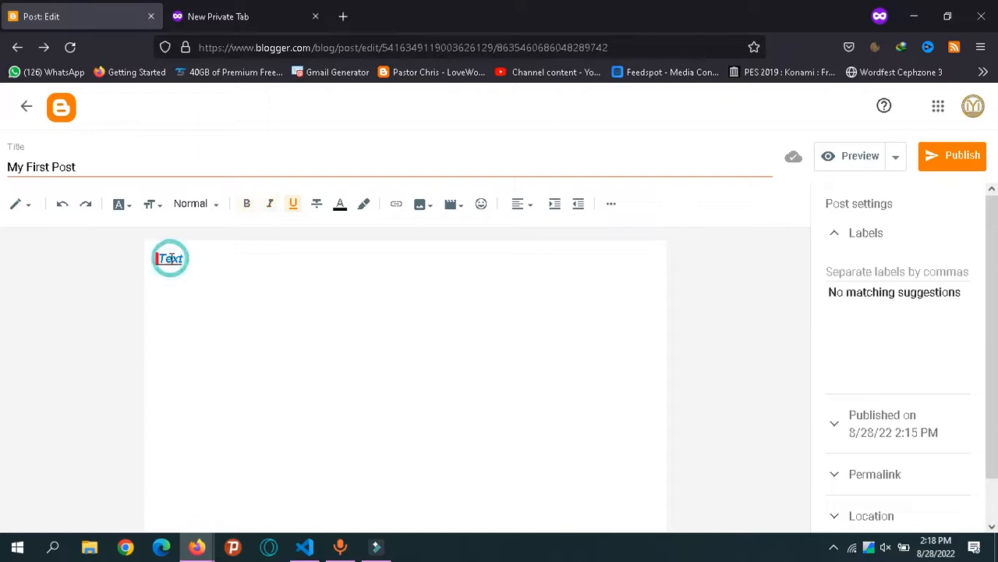
pyautogui.click(189, 263)
pyautogui.moveTo(180, 259); pyautogui.dragTo(199, 269)
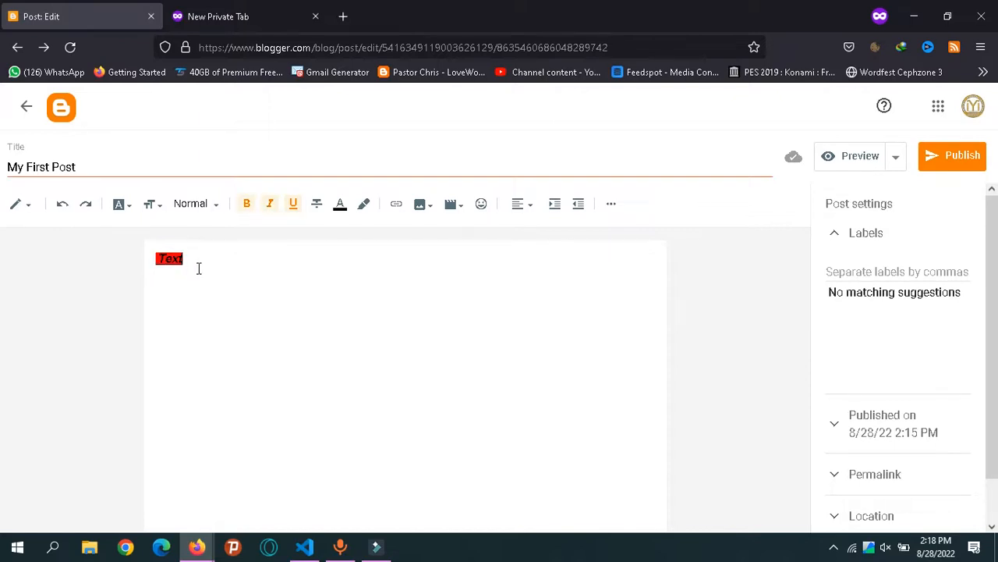
pyautogui.click(394, 204)
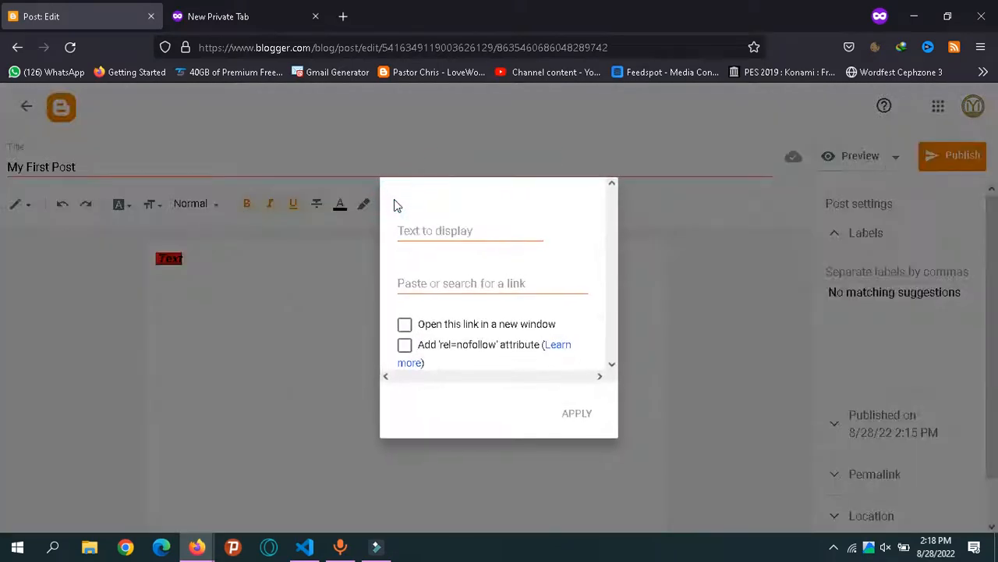
pyautogui.click(429, 224)
pyautogui.write('T')
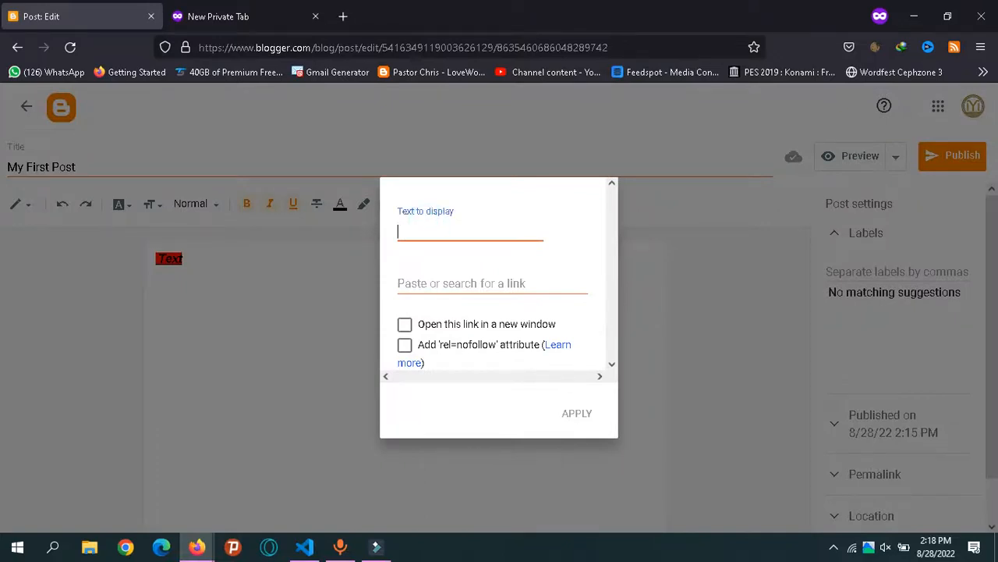
pyautogui.write('C')
pyautogui.write('lick Herrr')
pyautogui.write('\\\\')
pyautogui.press('BackSpace')
pyautogui.press('BackSpace')
pyautogui.press('BackSpace')
pyautogui.press('Tab')
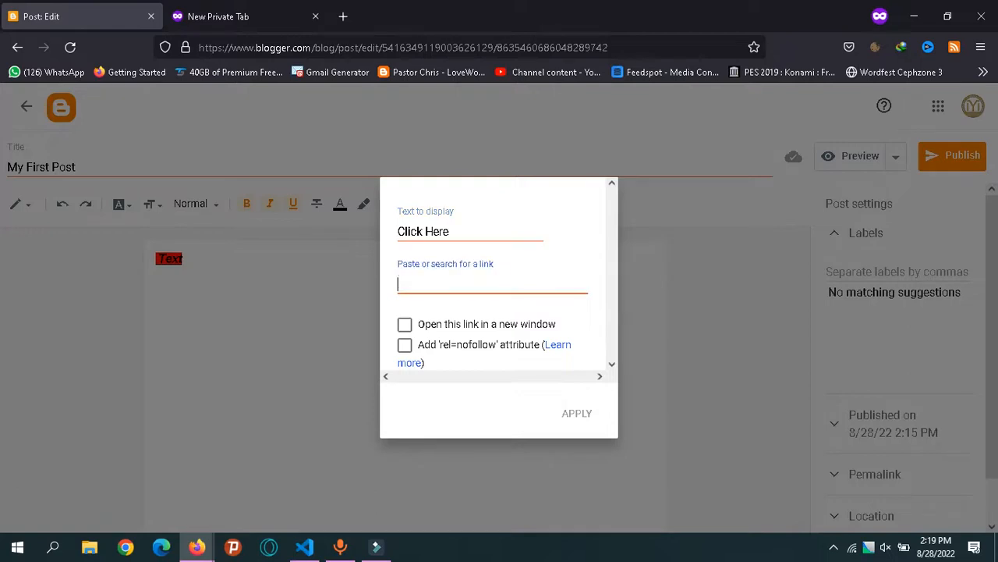
pyautogui.write('www.google.com')
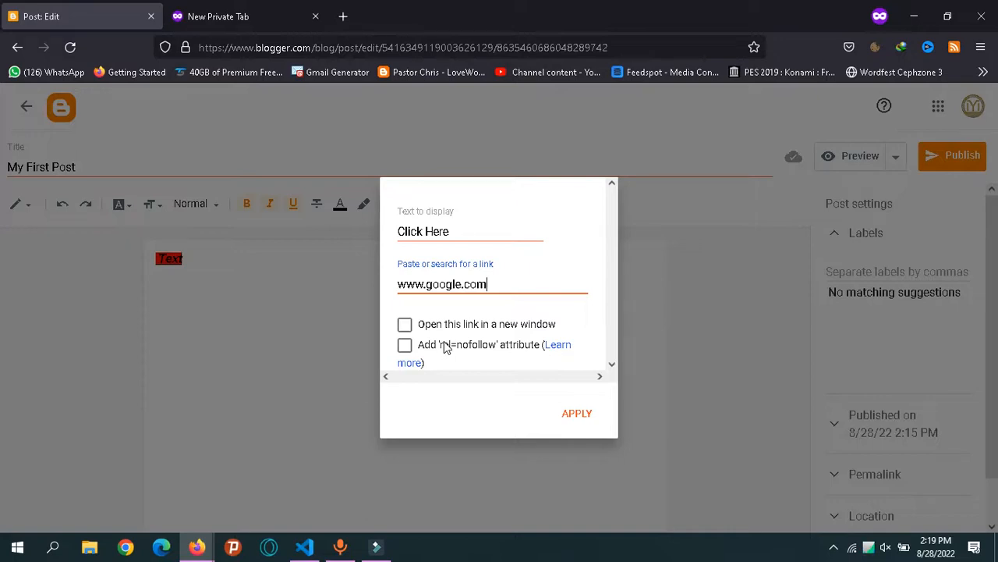
pyautogui.click(836, 550)
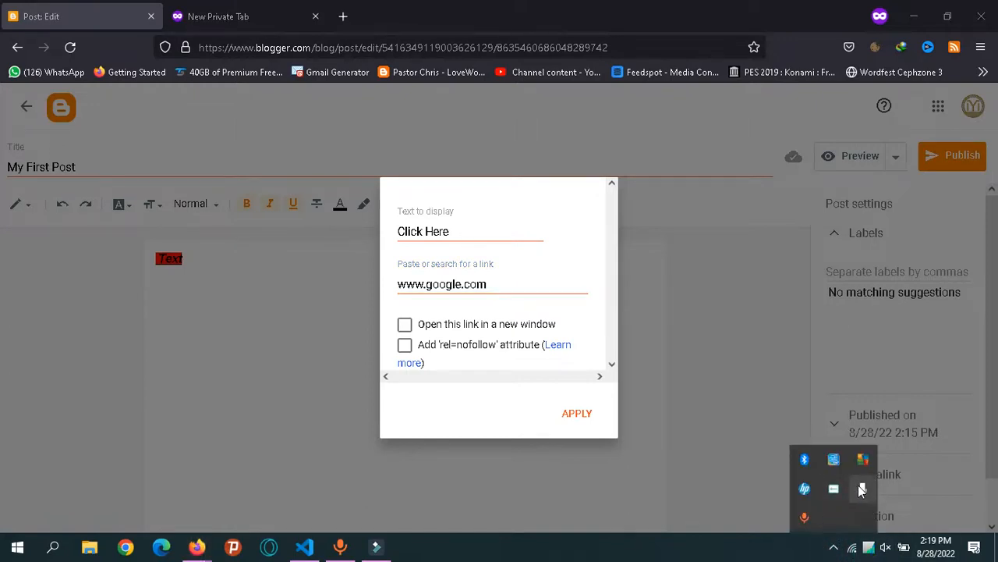
pyautogui.click(862, 489)
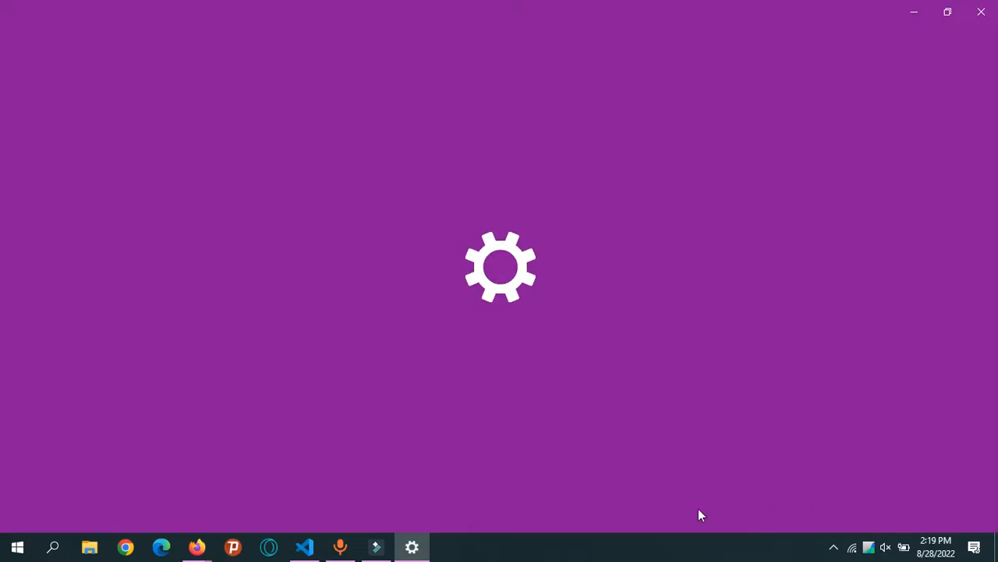
# Minimise Settings and bring Wondershare Filmora's untitled project to the front.
pyautogui.click(413, 548)
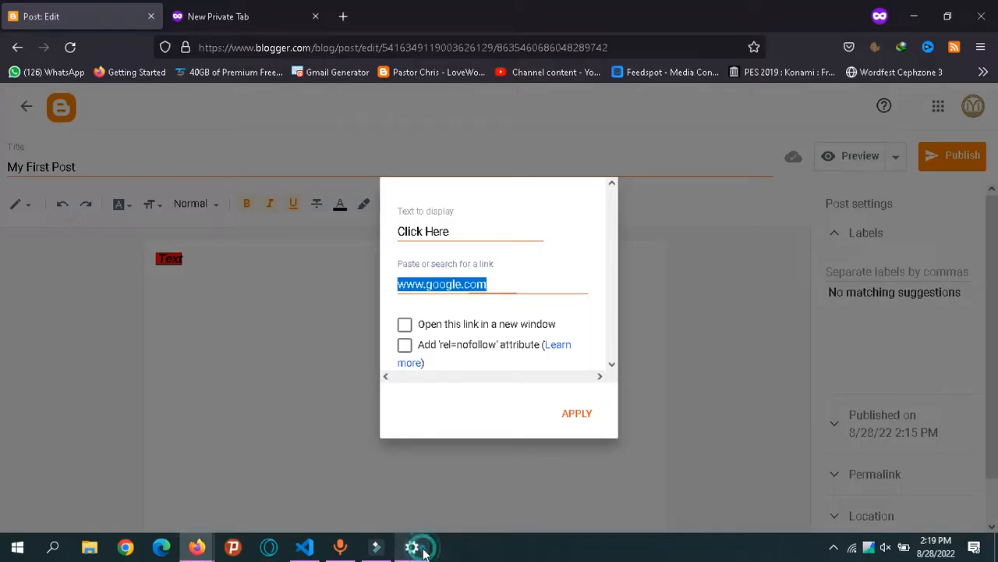
pyautogui.click(372, 551)
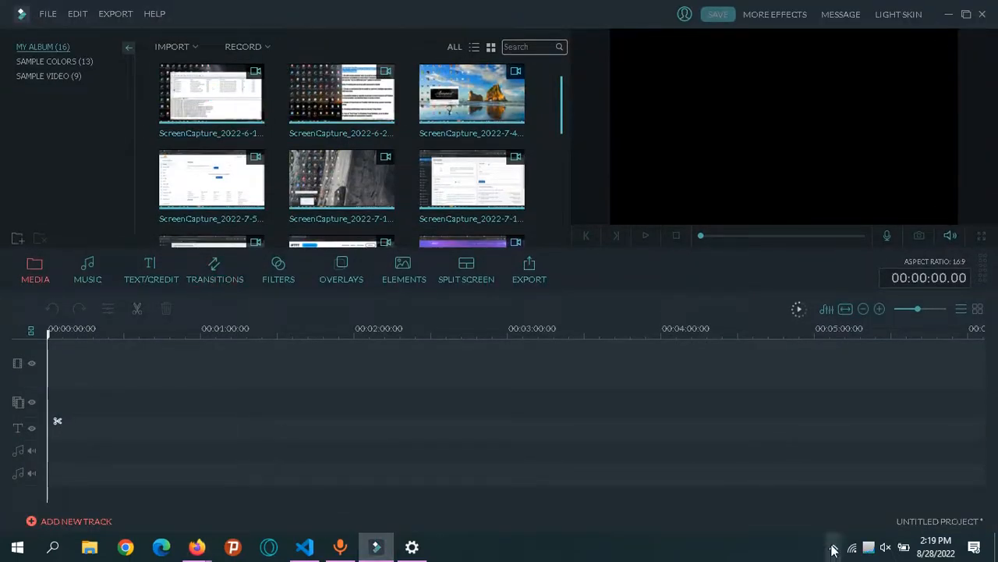
pyautogui.click(833, 549)
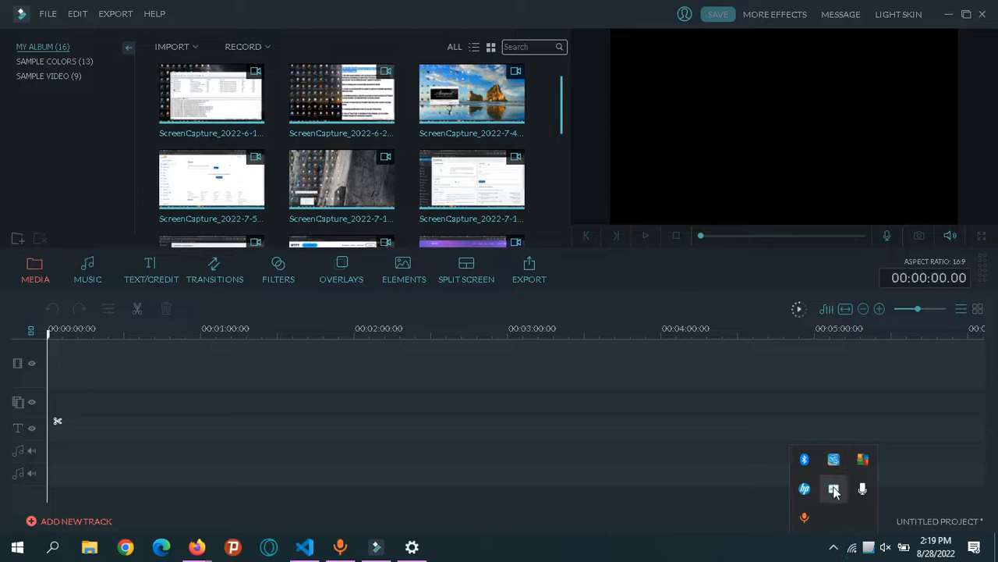